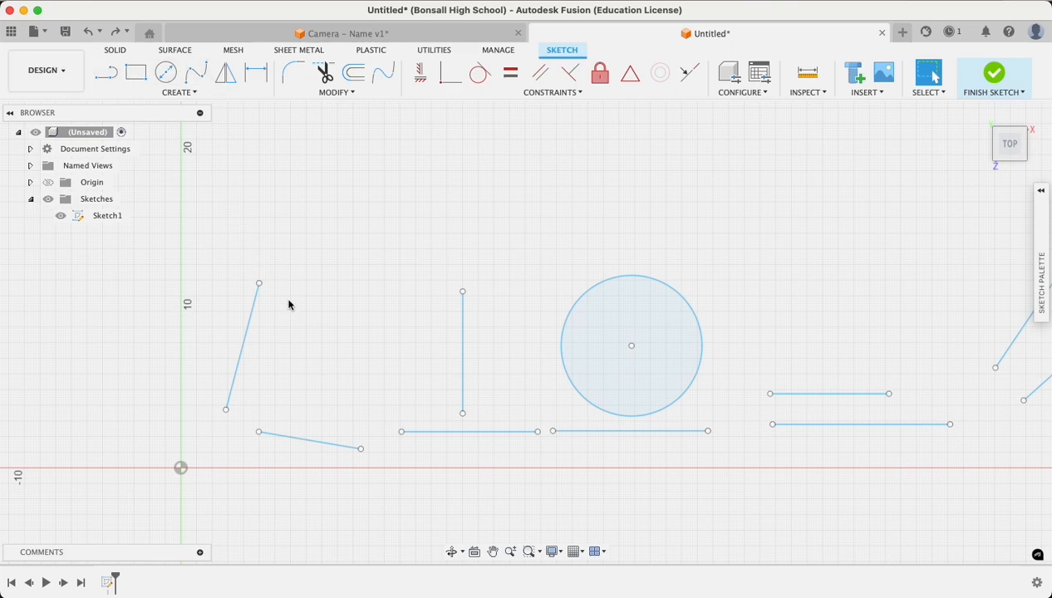
Step: Reposition the leftmost slanted line and both of its endpoints so that it stands more upright
click(241, 358)
click(306, 375)
click(226, 410)
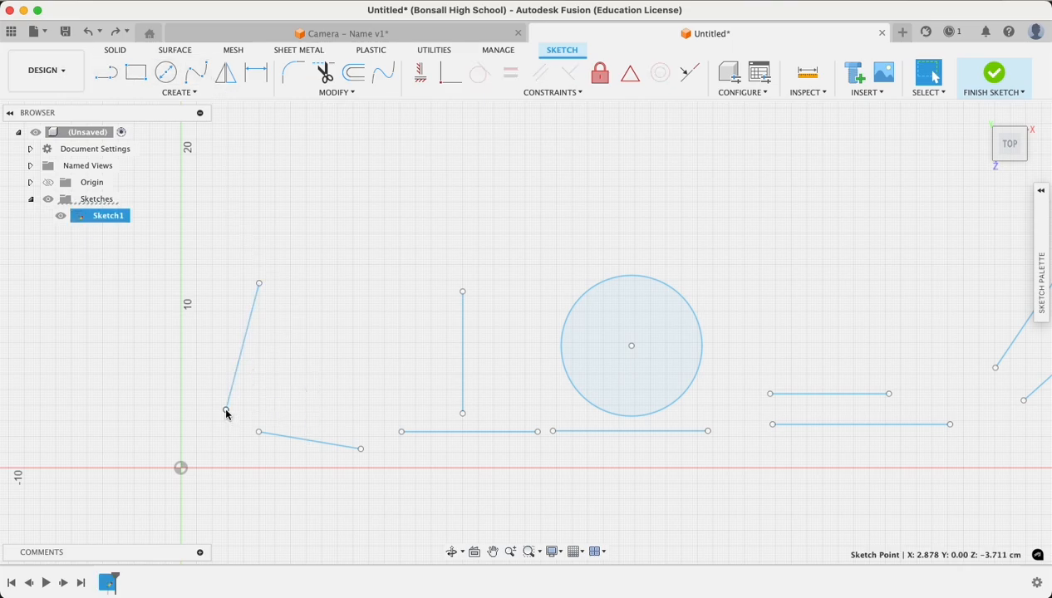
mouse_move(226, 410)
mouse_down()
mouse_move(211, 375)
mouse_move(211, 247)
mouse_move(255, 201)
mouse_move(344, 271)
mouse_move(282, 382)
mouse_move(219, 399)
mouse_up()
click(247, 348)
click(236, 345)
mouse_move(239, 345)
mouse_down()
mouse_move(329, 296)
mouse_move(261, 327)
mouse_move(237, 347)
mouse_move(242, 358)
mouse_up()
drag(263, 299, 237, 298)
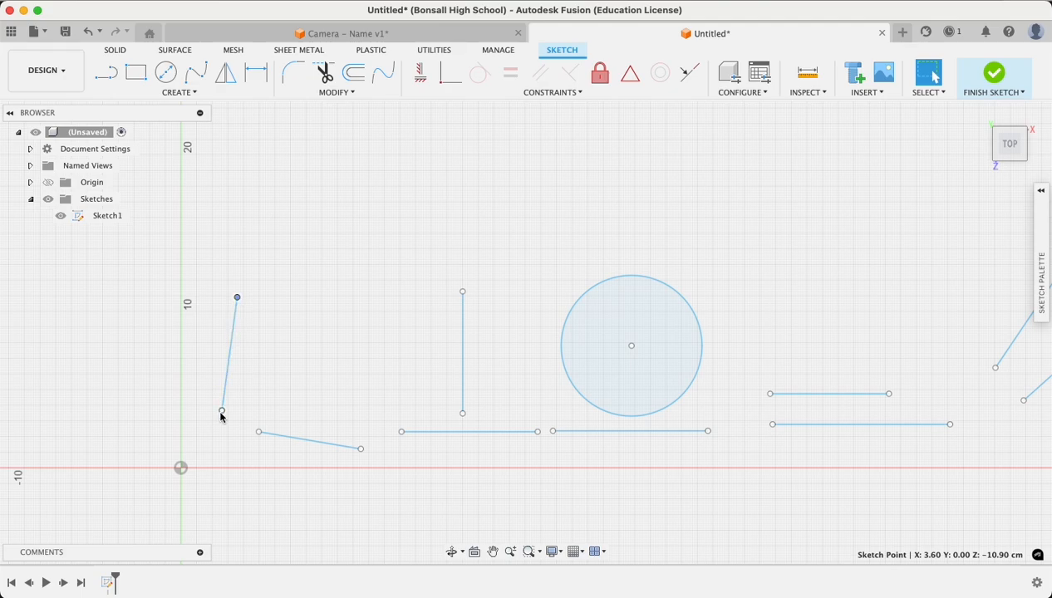
mouse_move(222, 411)
mouse_down()
mouse_move(237, 413)
mouse_move(223, 413)
mouse_up()
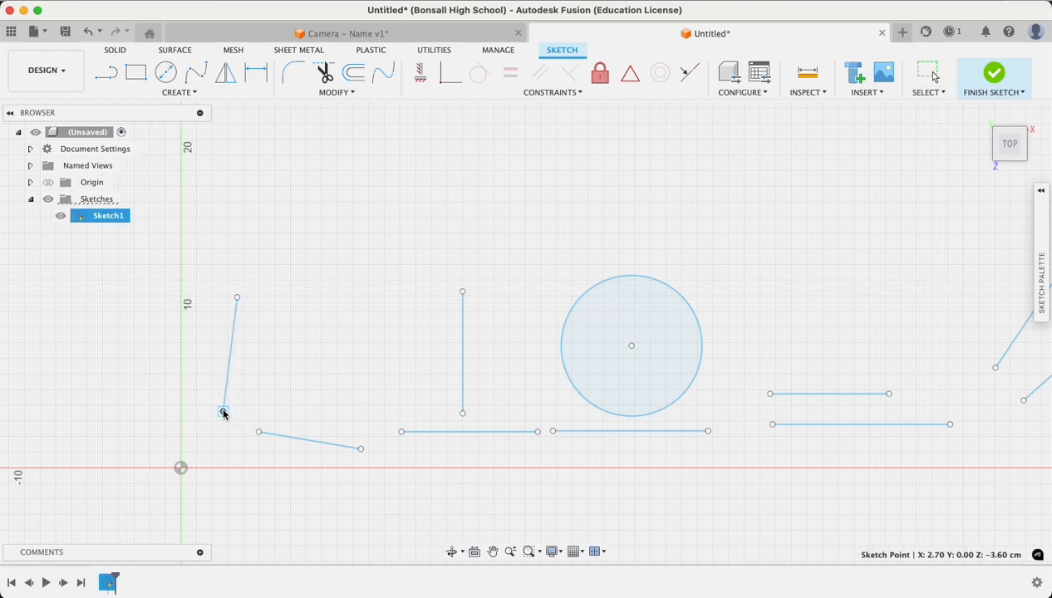
click(245, 366)
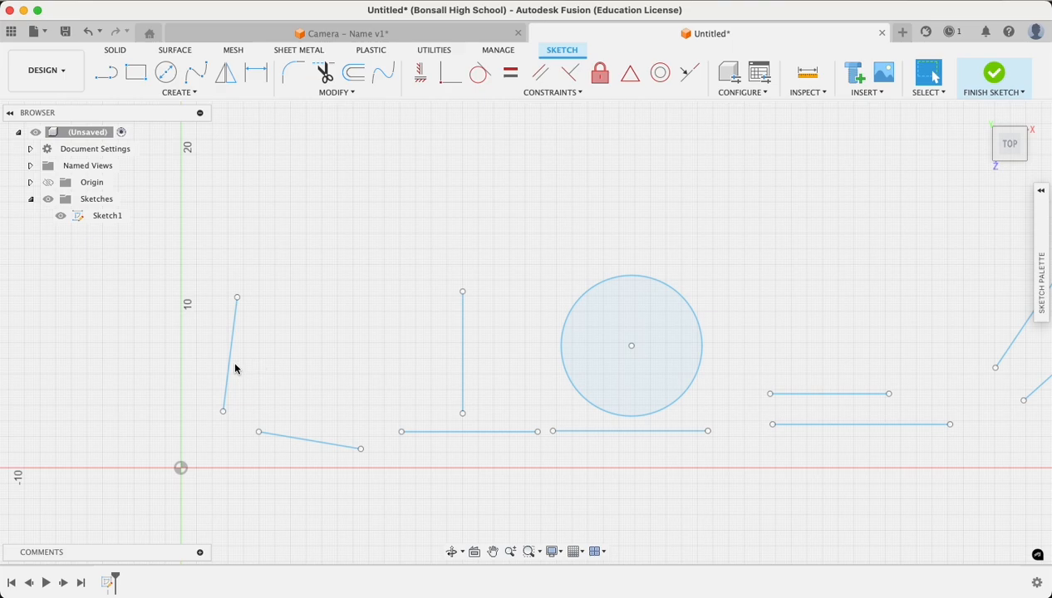
Step: Constrain the leftmost slanted line to vertical, then shift it and stretch it slightly by its upper endpoint
click(229, 366)
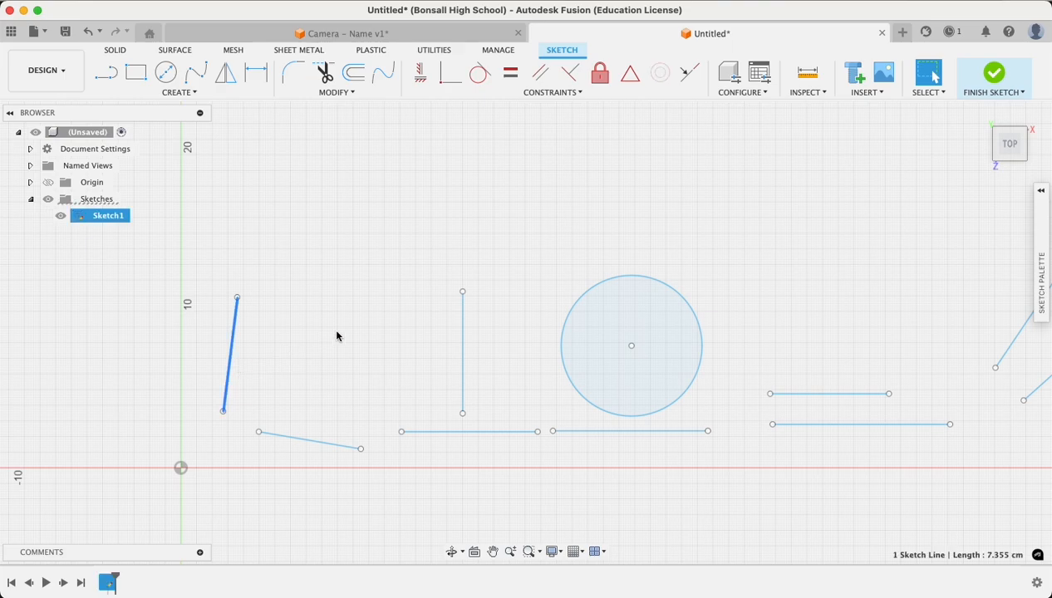
click(420, 74)
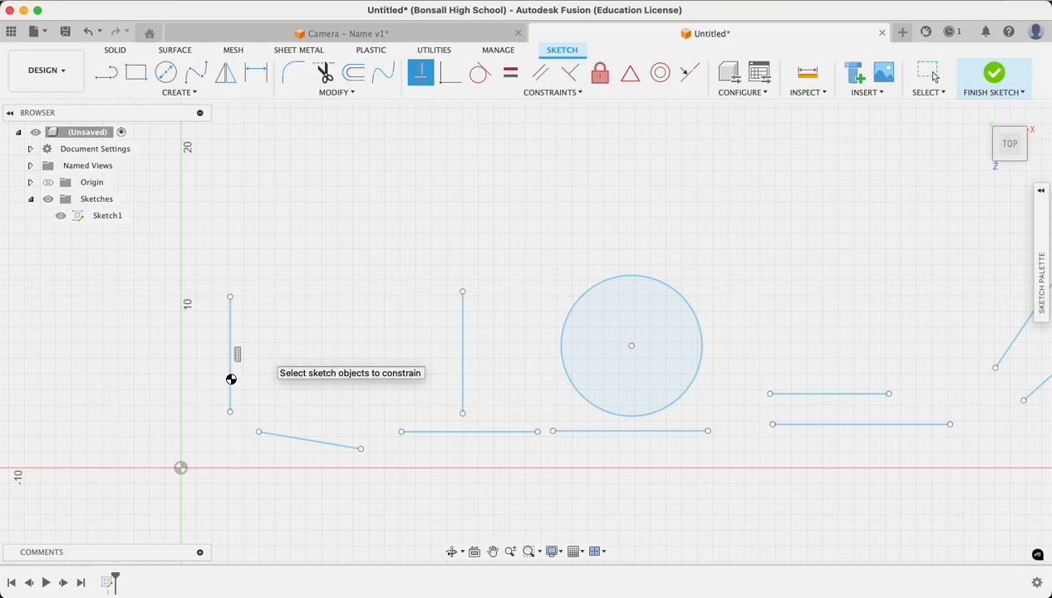
key(Escape)
mouse_move(230, 382)
mouse_down()
mouse_move(283, 383)
mouse_move(231, 382)
mouse_move(238, 370)
mouse_up()
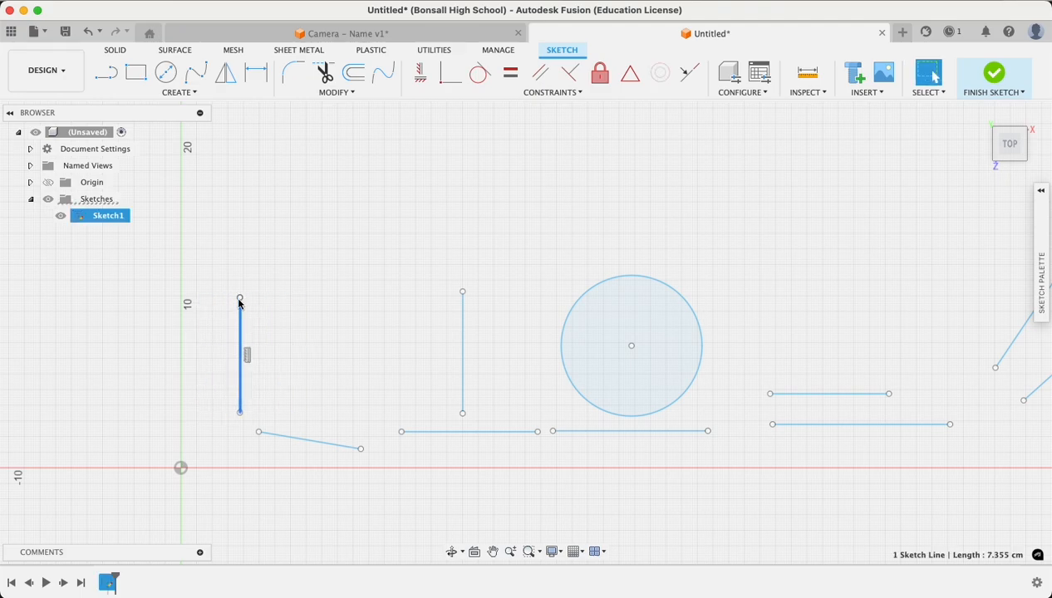
drag(240, 300, 204, 290)
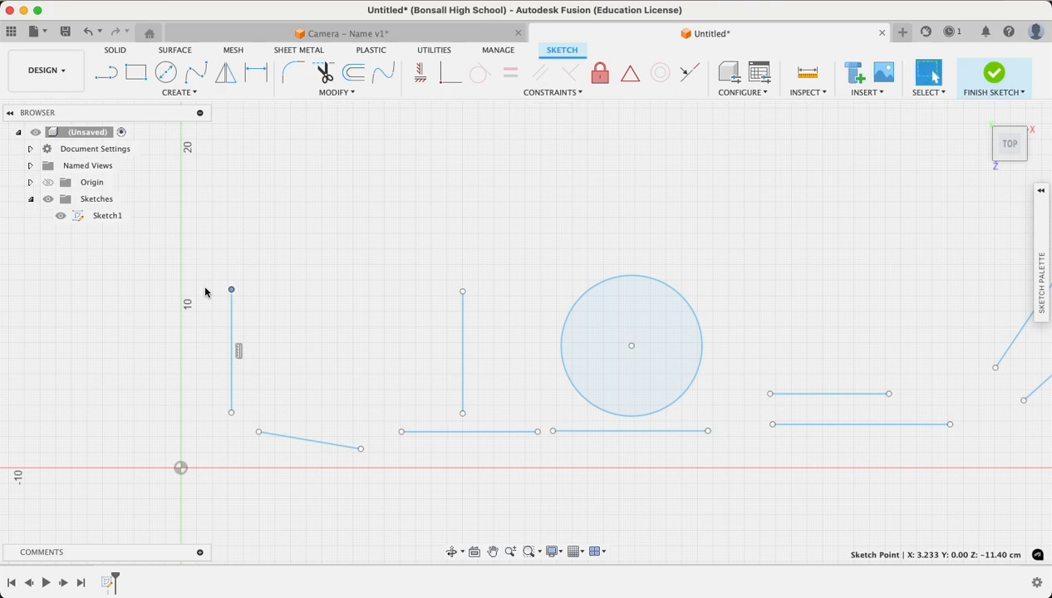
Step: Constrain the short slanted line near the origin to horizontal and delete that constraint again
click(304, 446)
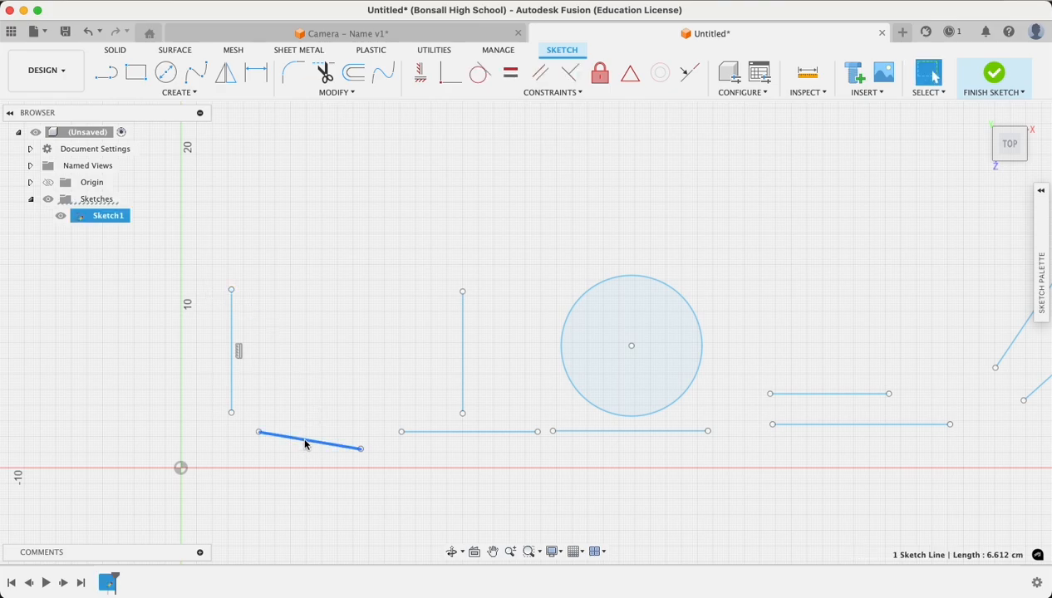
click(420, 76)
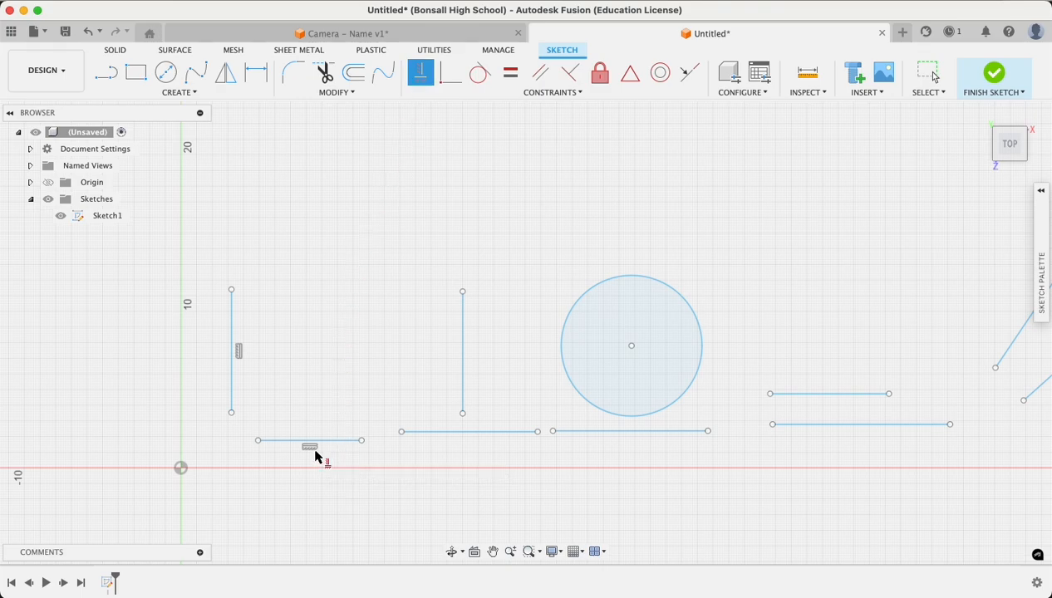
key(Escape)
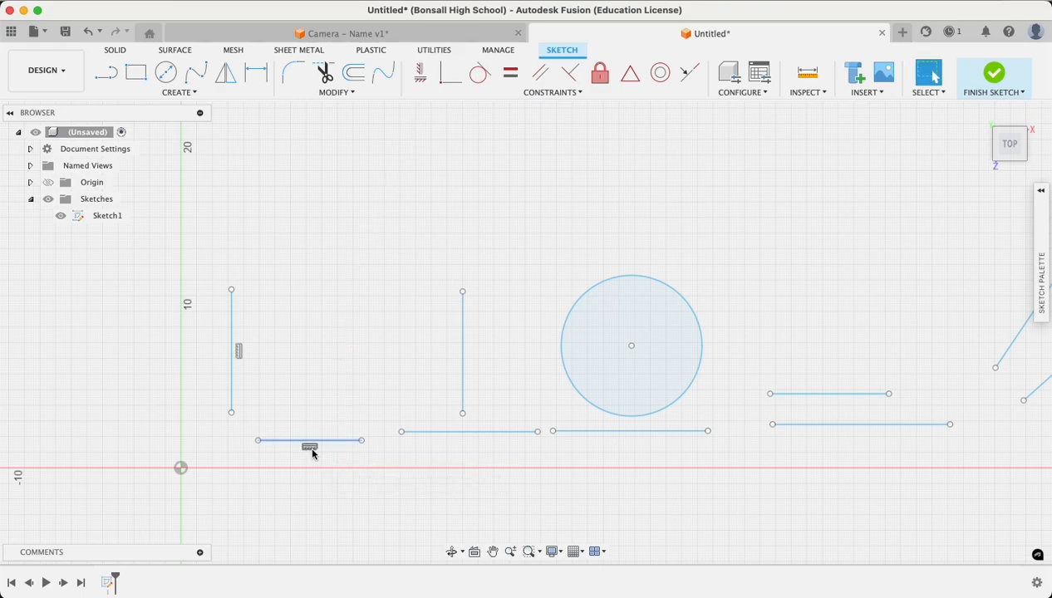
click(310, 449)
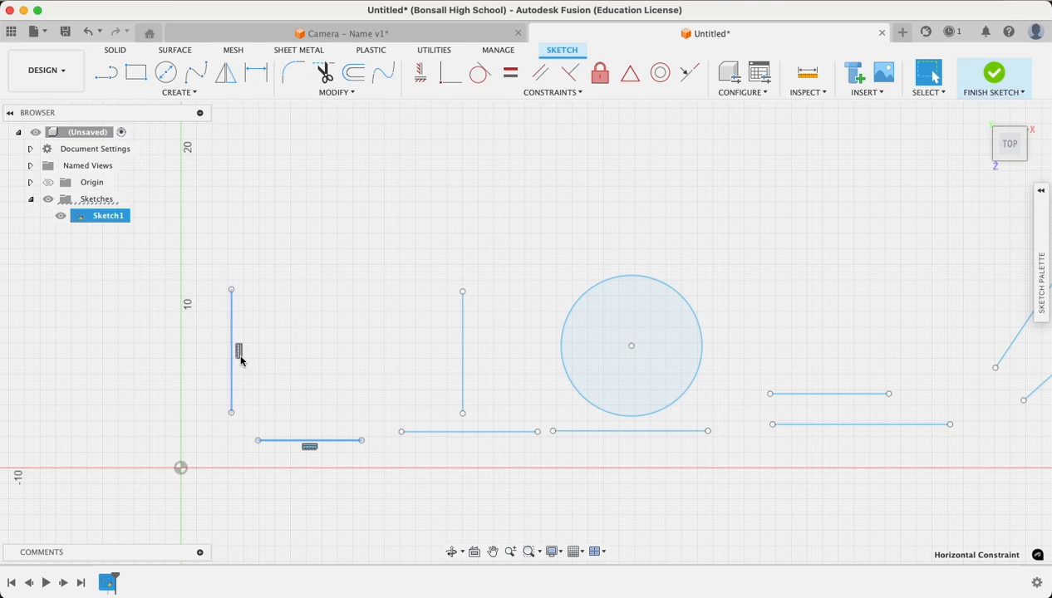
key(Delete)
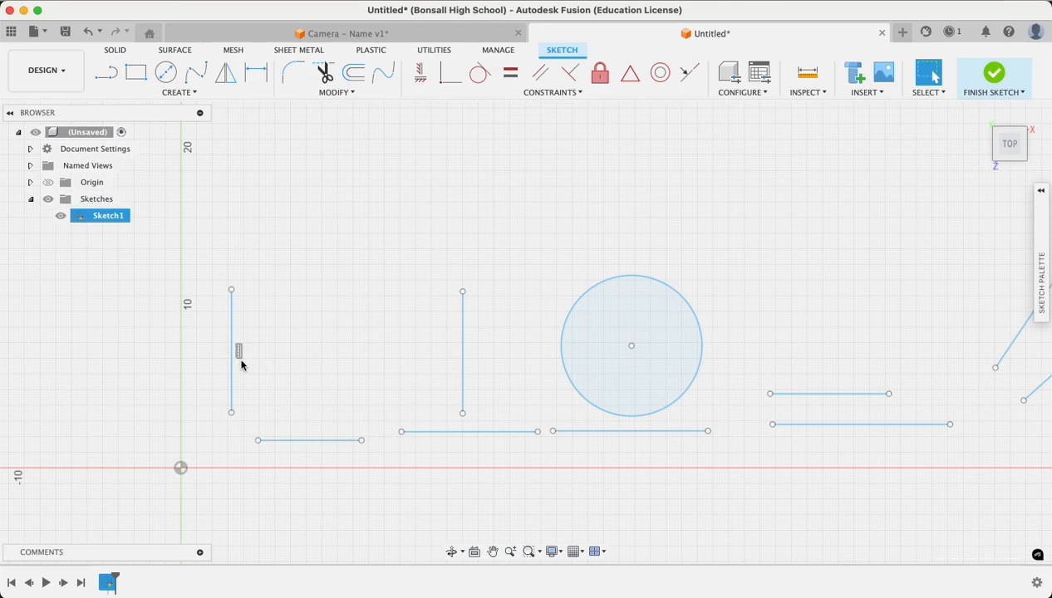
Step: Apply a horizontal constraint to the short line near the origin and move it directly beneath the leftmost vertical line
click(309, 442)
click(420, 73)
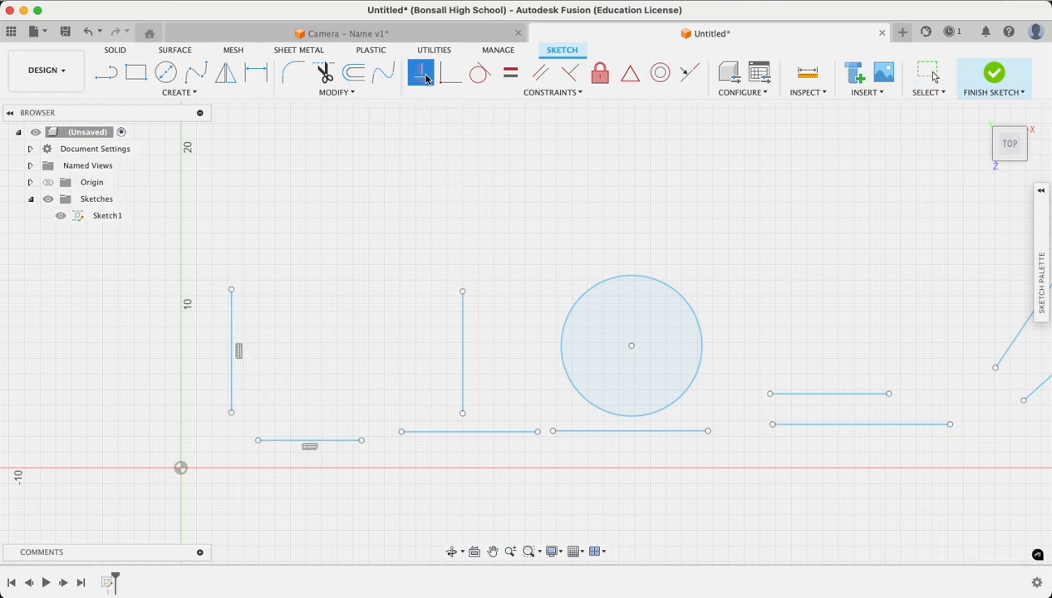
key(Escape)
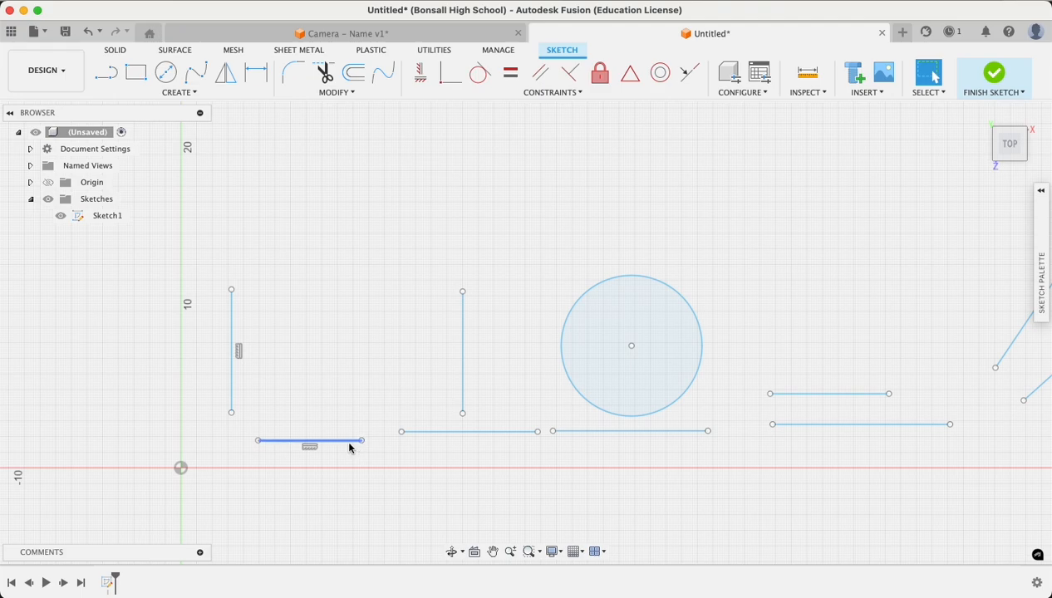
mouse_move(345, 446)
mouse_down()
mouse_move(340, 413)
mouse_move(347, 432)
mouse_move(318, 438)
mouse_move(336, 433)
mouse_move(334, 444)
mouse_up()
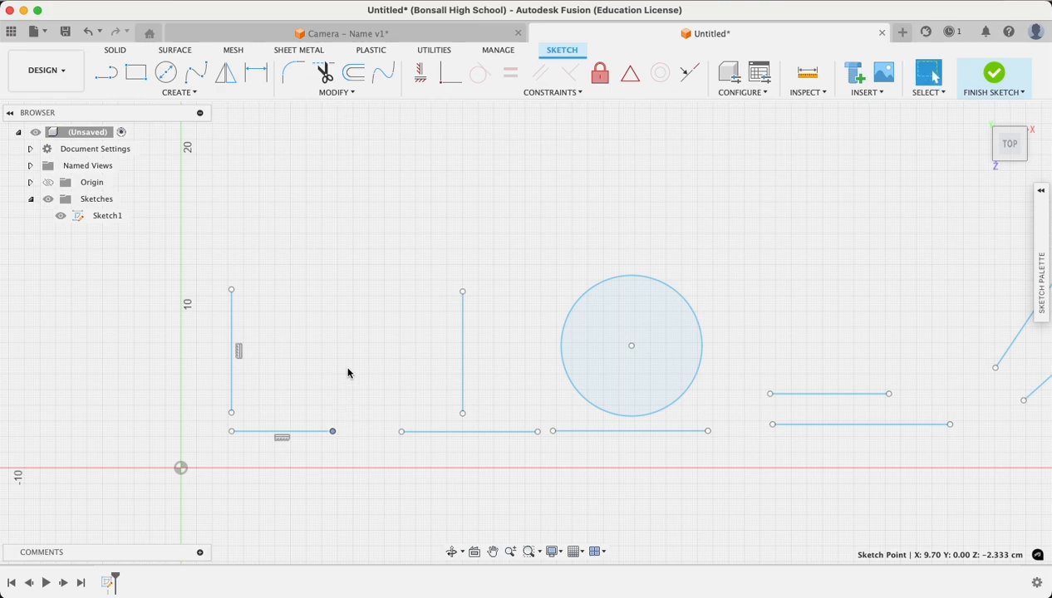
Step: Make the lower endpoint of the second vertical line coincident with the horizontal line beneath it
middle_drag(372, 358, 259, 366)
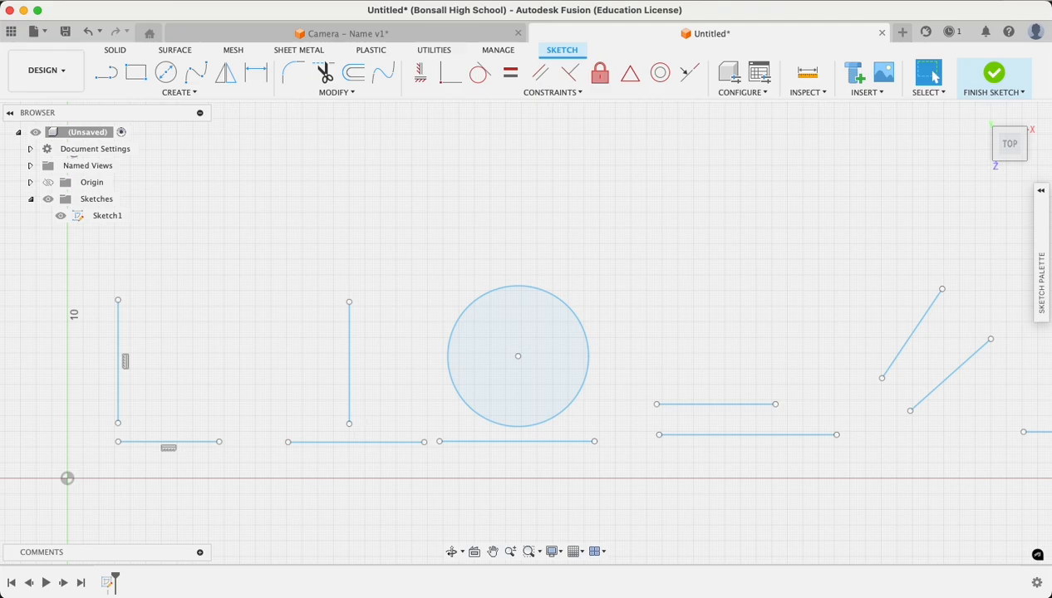
click(348, 425)
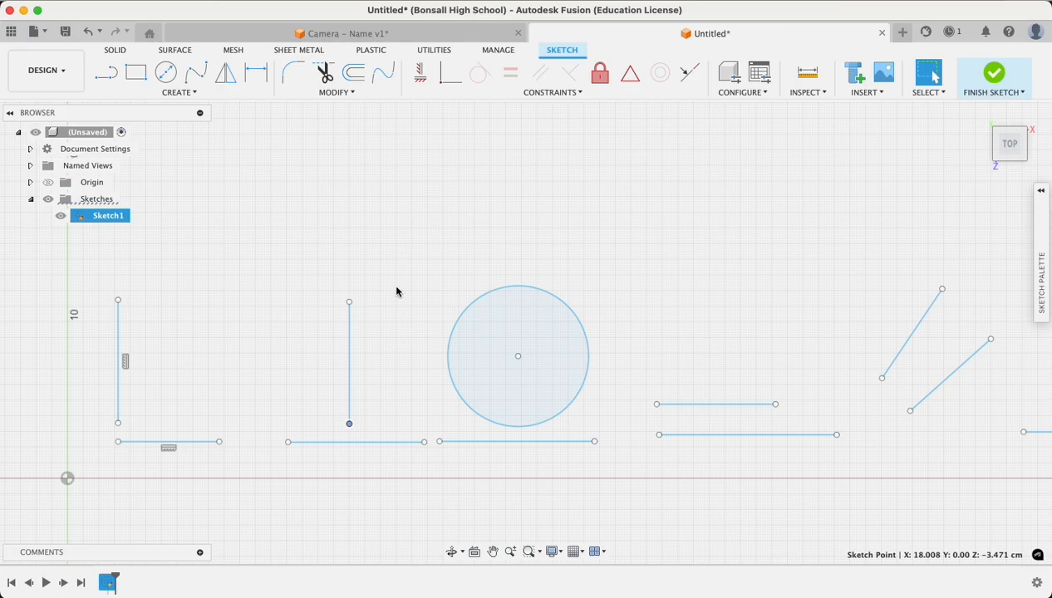
key(Escape)
click(349, 426)
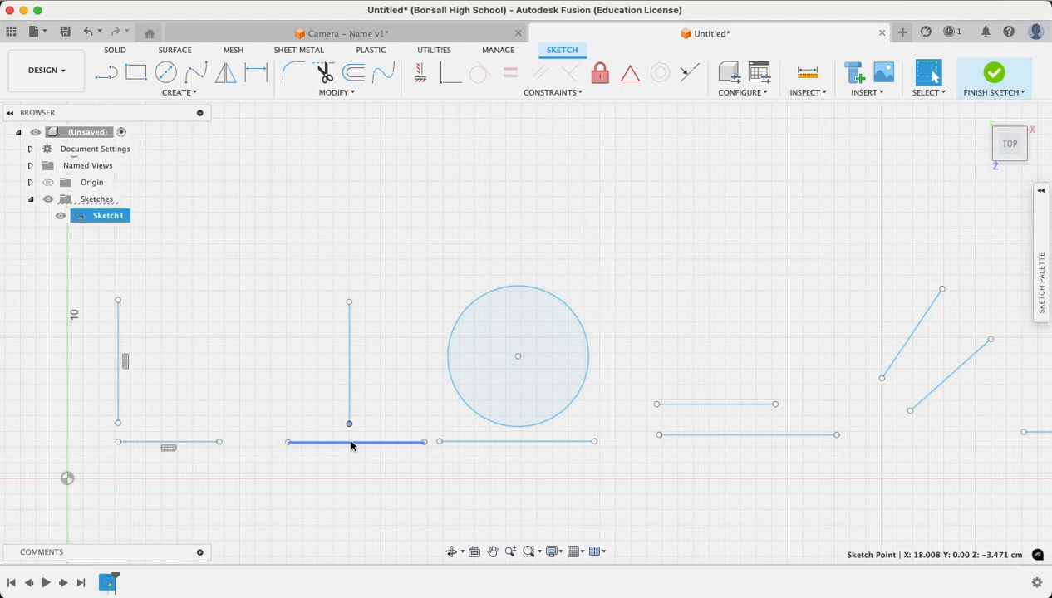
shift+click(351, 443)
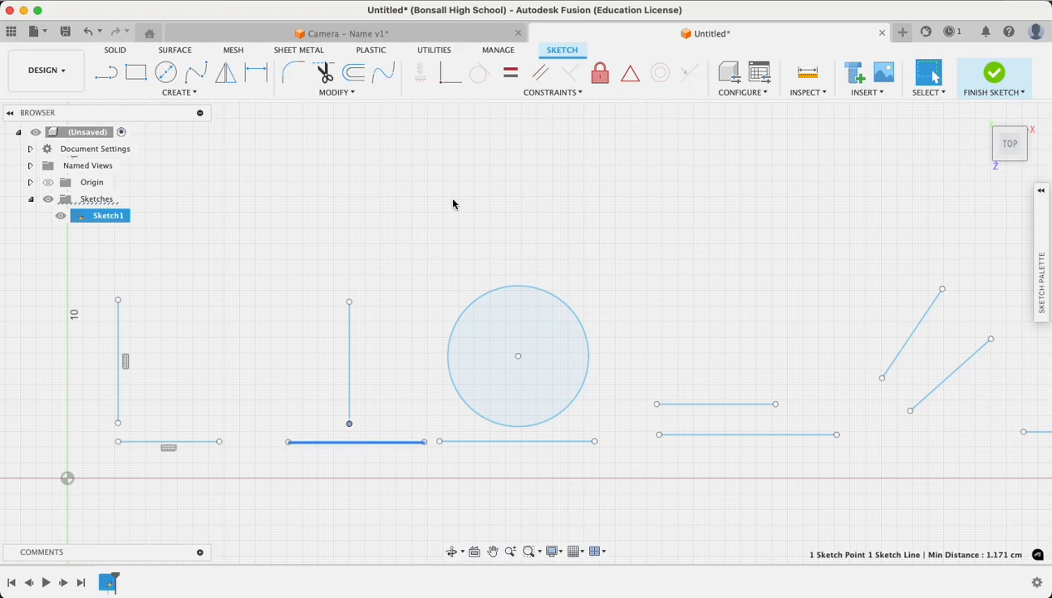
click(448, 73)
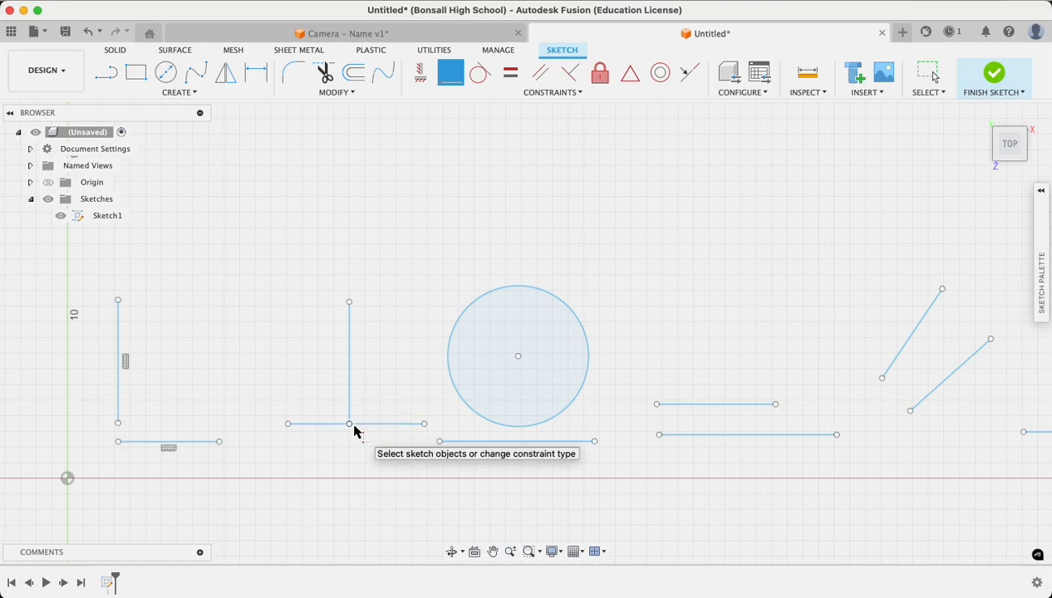
key(Escape)
Step: Test the coincident constraint by sliding the vertical line past the end of the horizontal line and back onto it
mouse_move(382, 430)
mouse_down()
mouse_move(383, 467)
mouse_move(394, 373)
mouse_move(376, 459)
mouse_move(387, 390)
mouse_move(373, 387)
mouse_move(364, 446)
mouse_move(383, 434)
mouse_move(377, 441)
mouse_move(353, 415)
mouse_move(394, 415)
mouse_move(248, 412)
mouse_up()
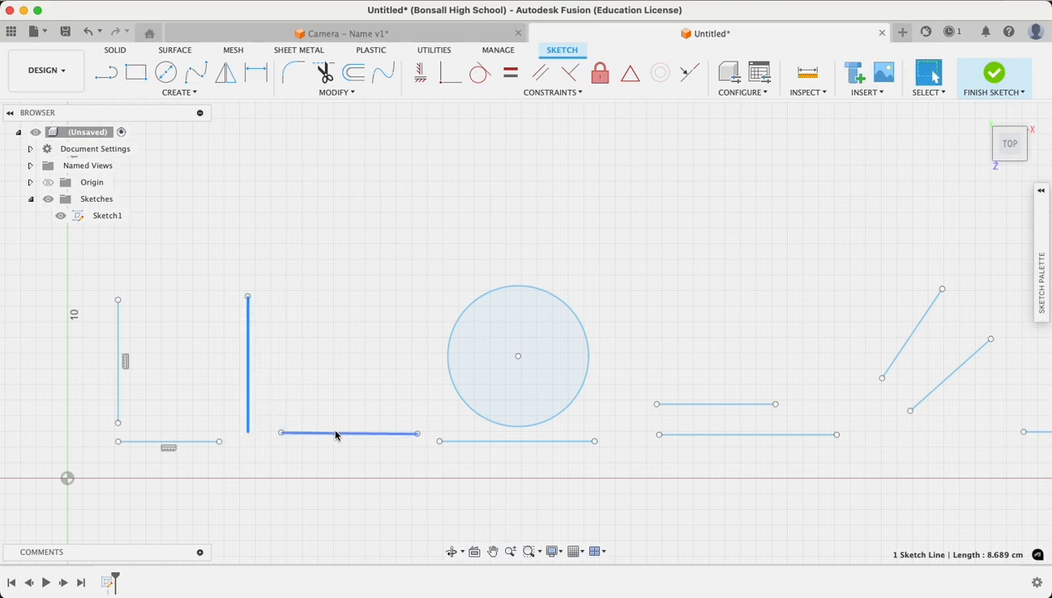
mouse_move(248, 411)
mouse_down()
mouse_move(363, 422)
mouse_move(347, 424)
mouse_up()
click(403, 403)
Step: Make the circle and the horizontal line beneath it tangent
middle_drag(463, 370, 359, 355)
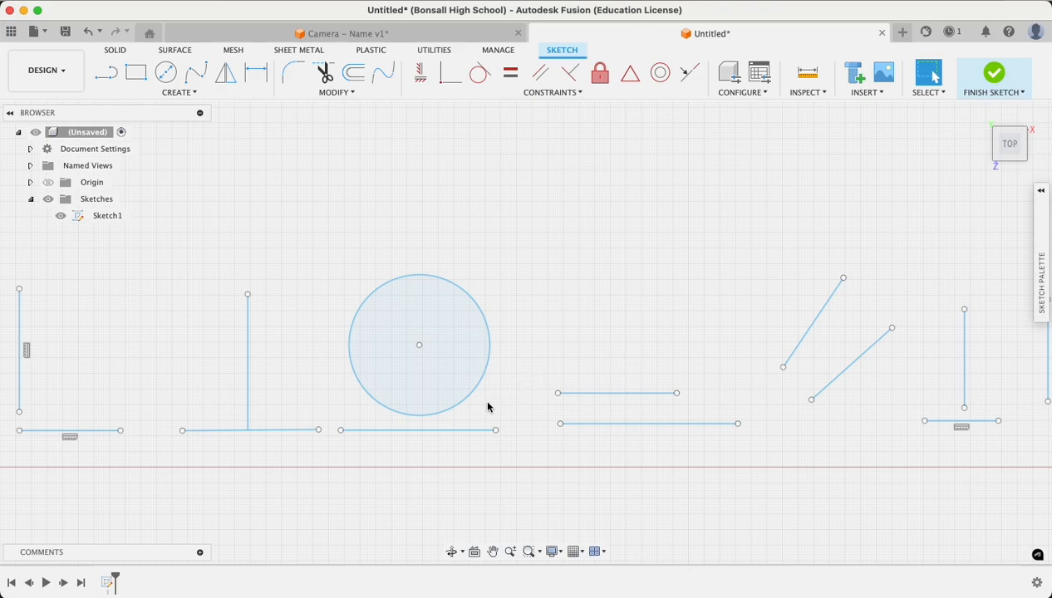
click(445, 413)
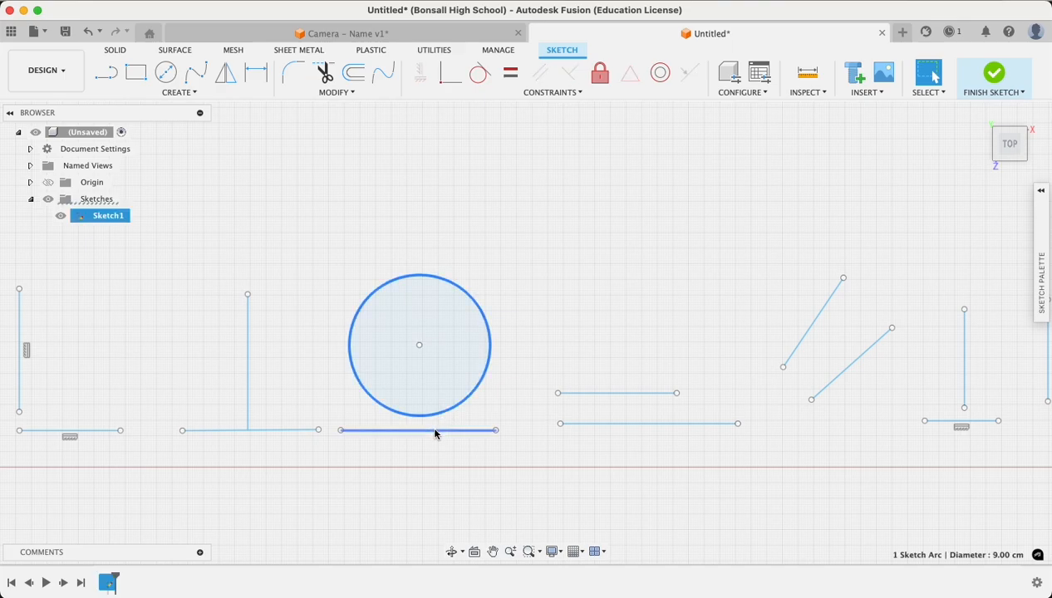
click(434, 430)
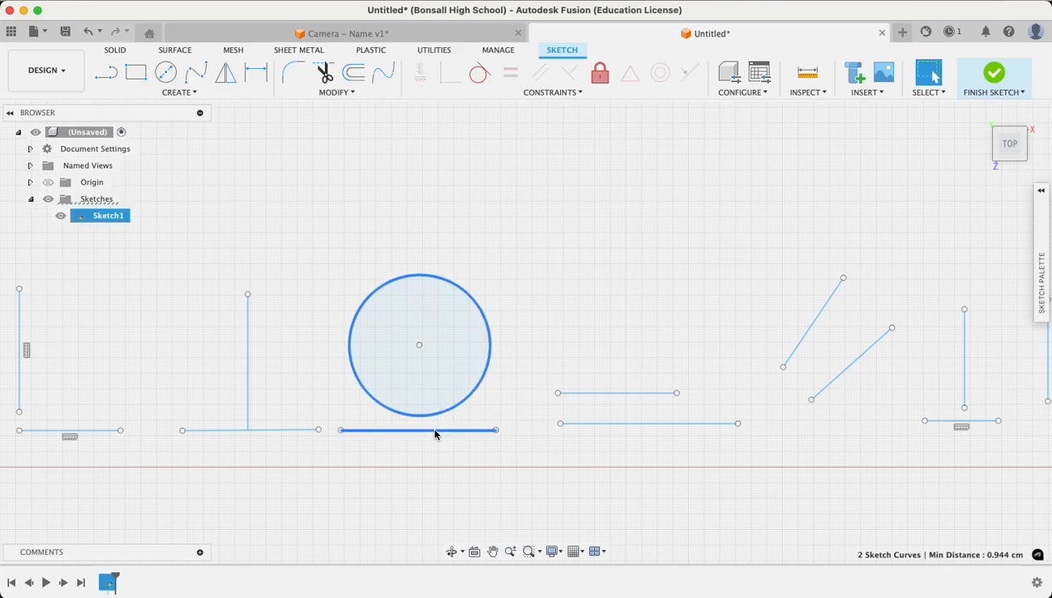
click(481, 77)
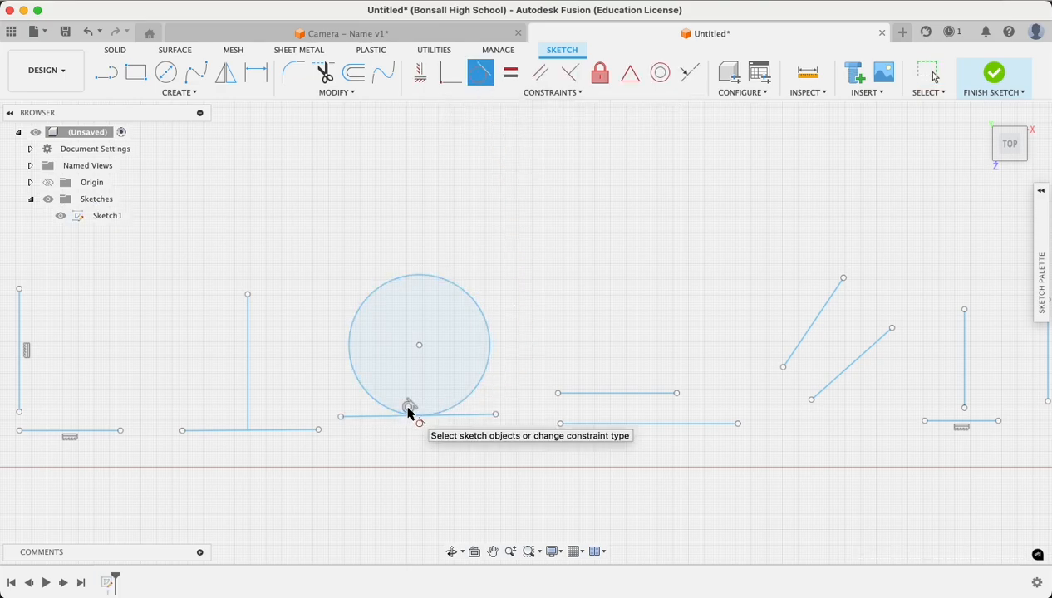
key(Escape)
Step: Shift the tangent line slightly and enlarge the circle to a diameter of about 10 cm
mouse_move(469, 417)
mouse_down()
mouse_move(481, 464)
mouse_move(479, 343)
mouse_move(480, 441)
mouse_move(481, 391)
mouse_move(466, 437)
mouse_move(477, 418)
mouse_up()
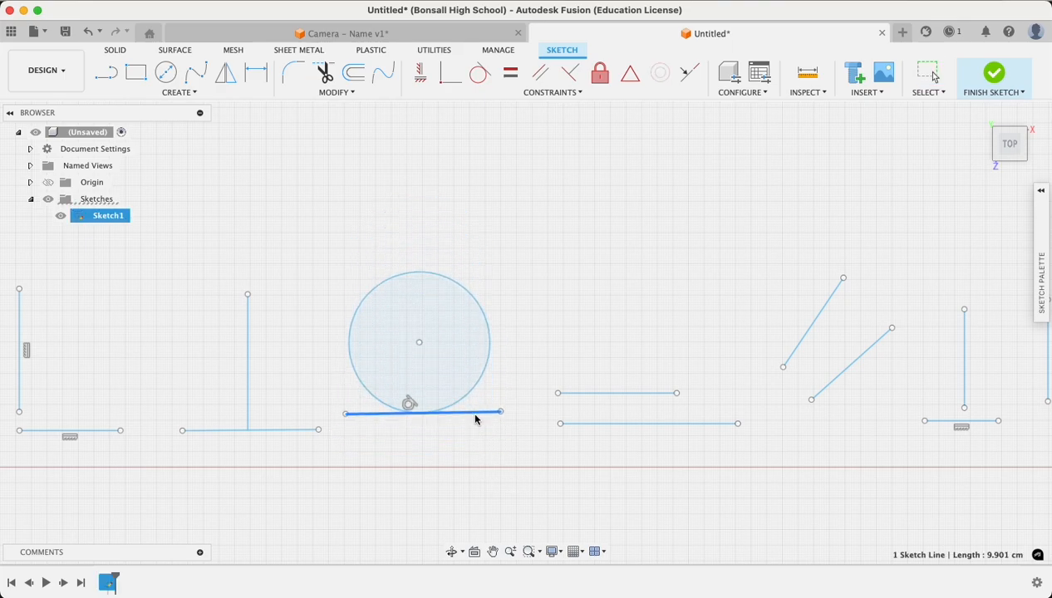
mouse_move(488, 347)
mouse_down()
mouse_move(463, 353)
mouse_move(506, 347)
mouse_move(495, 352)
mouse_up()
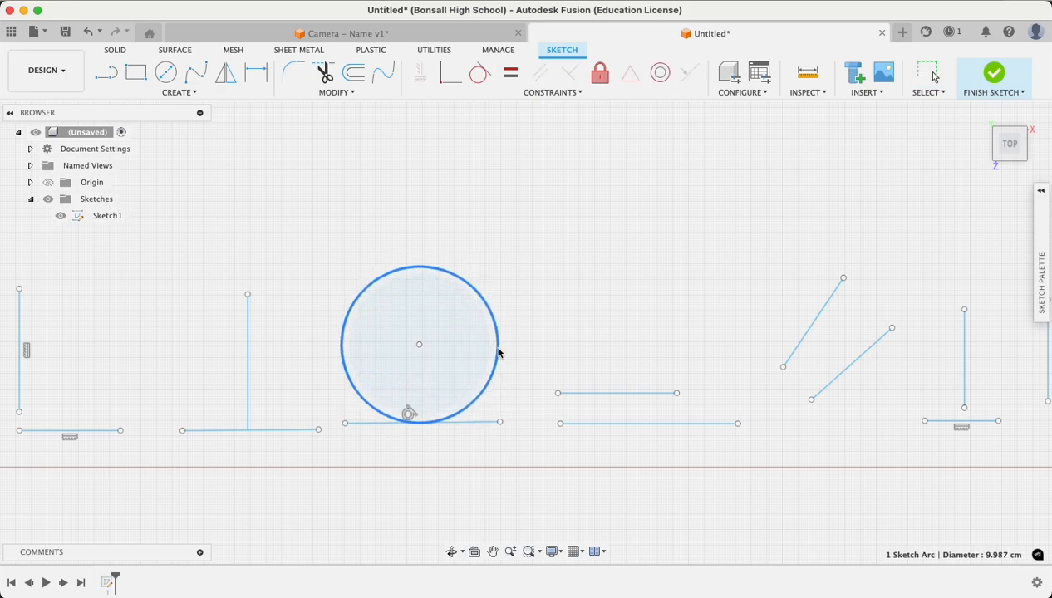
click(526, 359)
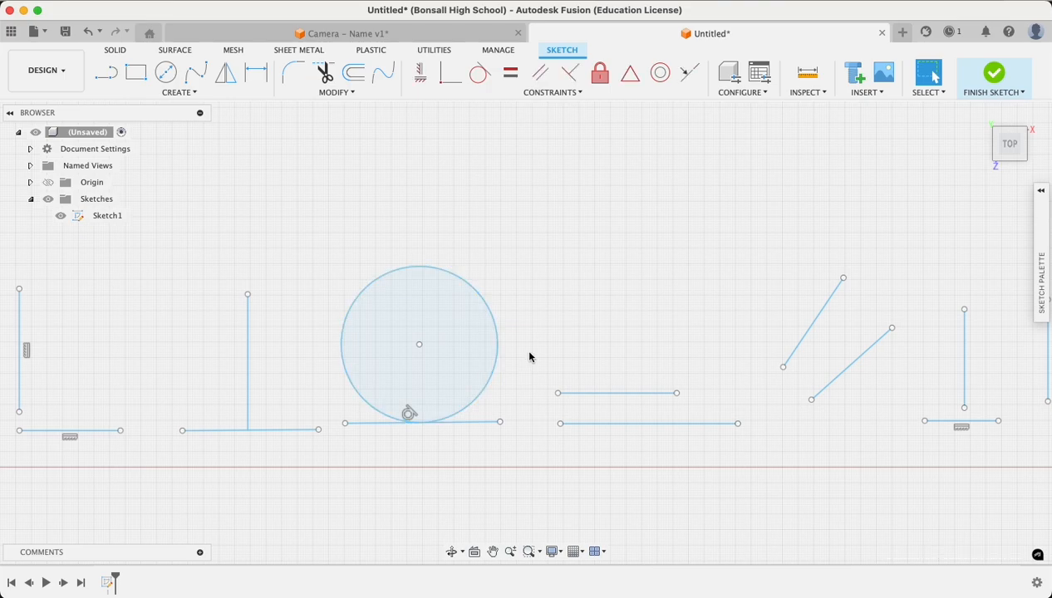
Step: Lengthen the upper of the two stacked horizontal lines beside the circle to about 11.7 cm
middle_drag(596, 347, 397, 346)
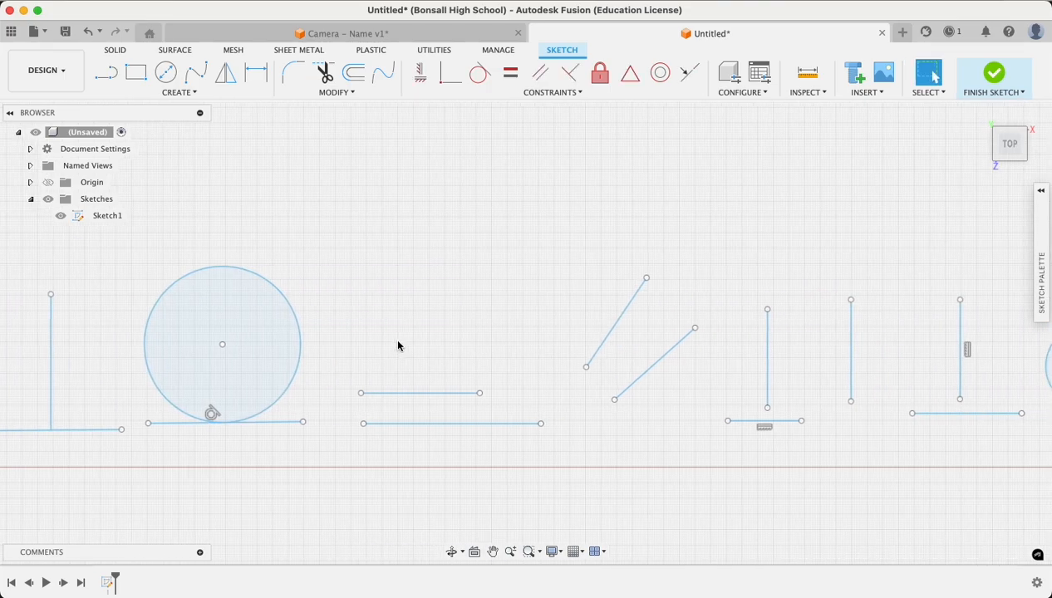
click(418, 395)
click(421, 425)
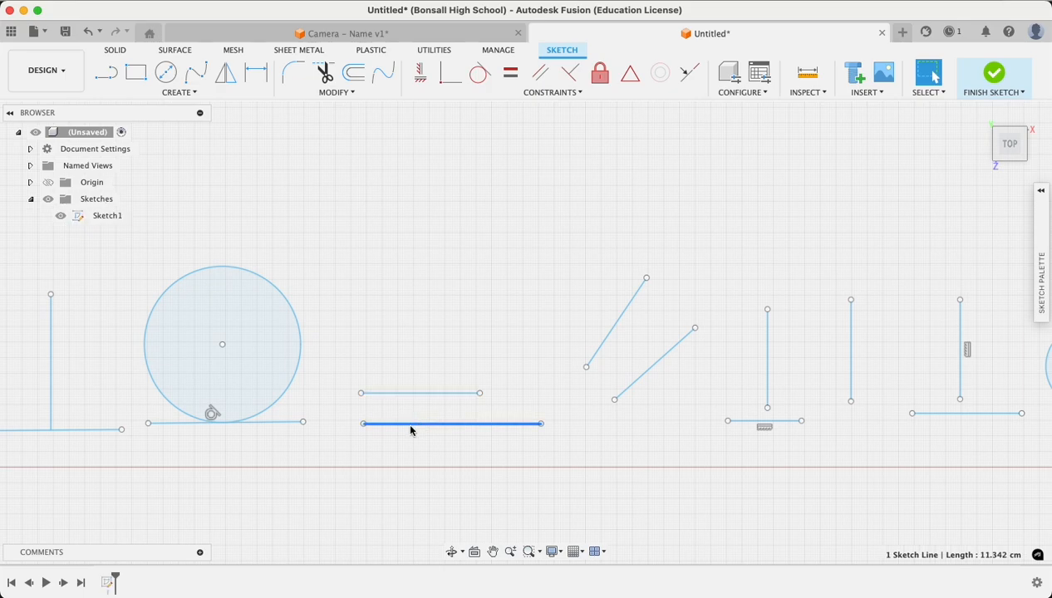
click(387, 336)
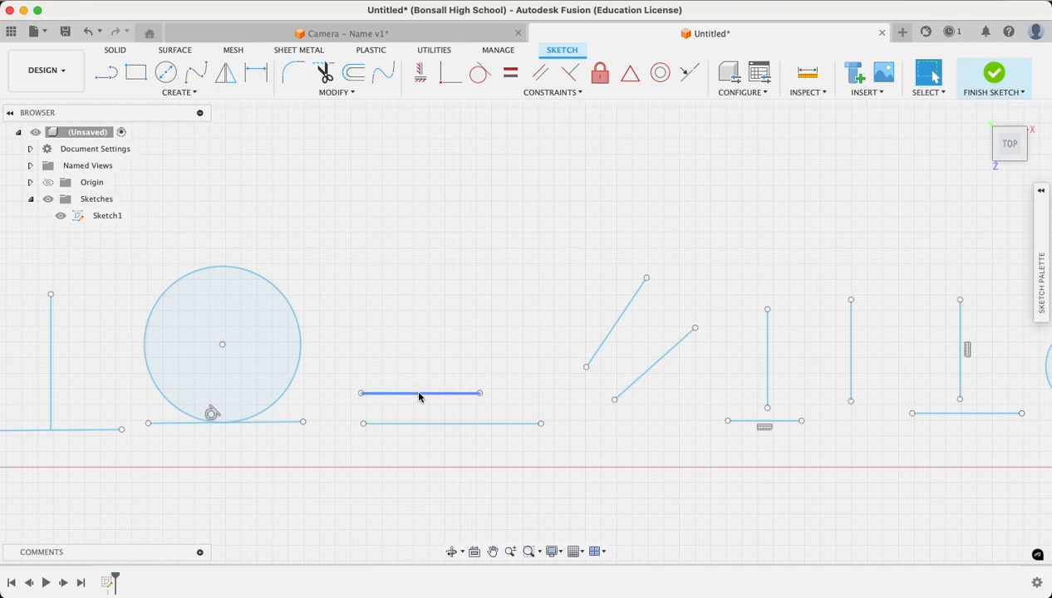
drag(480, 393, 546, 400)
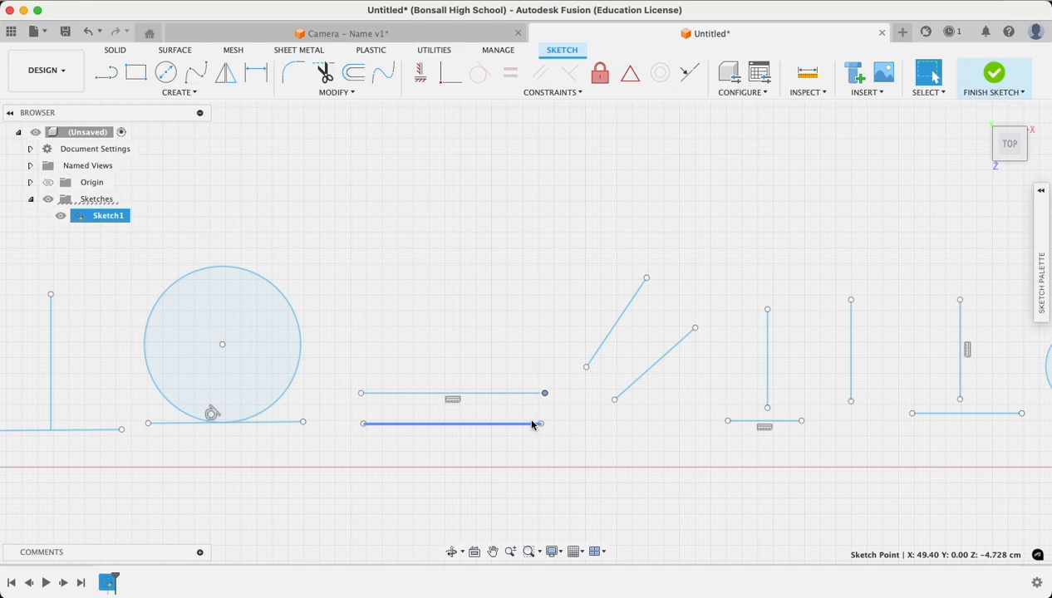
Step: Make the two stacked horizontal lines equal in length and test the constraint by stretching the upper one slightly
click(500, 393)
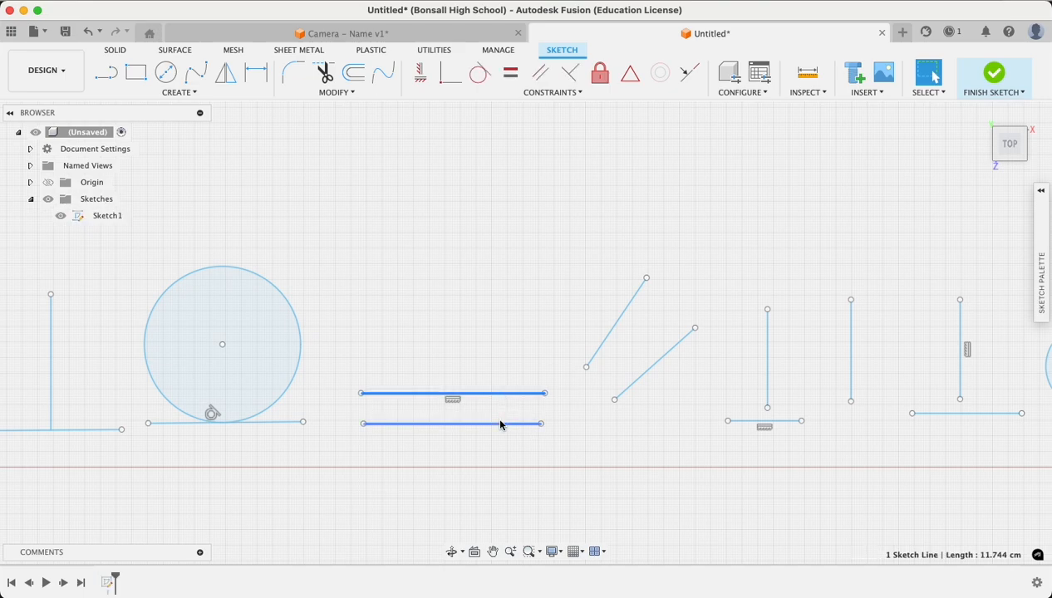
shift+click(499, 424)
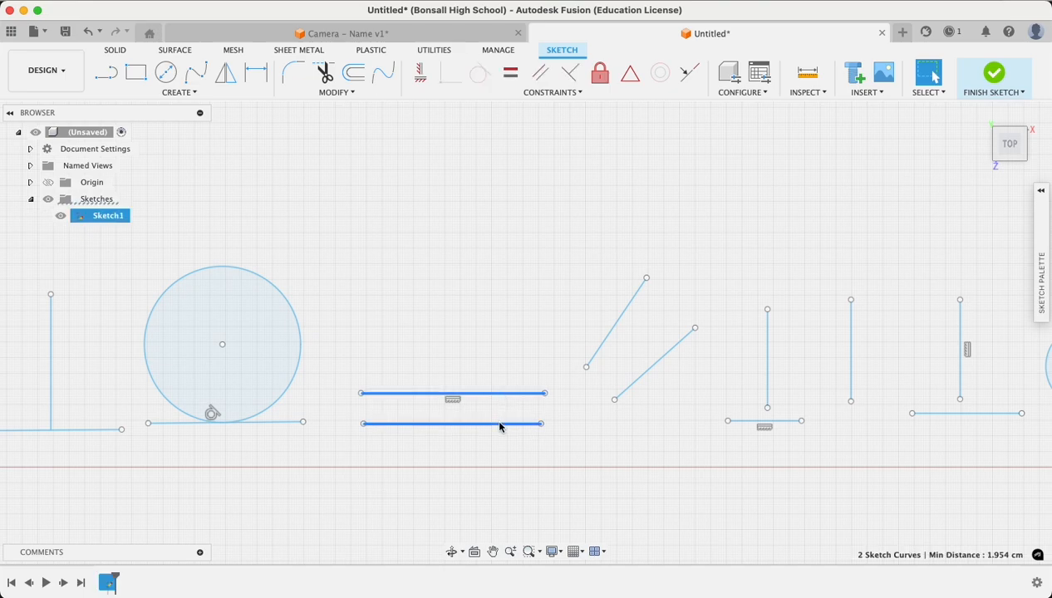
click(509, 74)
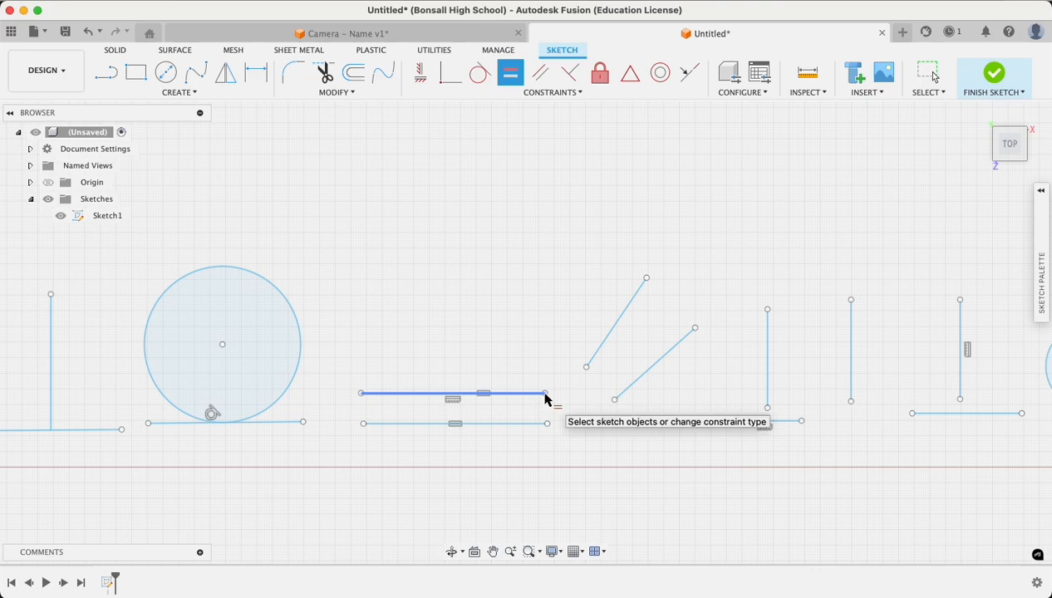
key(Escape)
mouse_move(538, 398)
mouse_down()
mouse_move(450, 397)
mouse_move(572, 399)
mouse_move(549, 404)
mouse_up()
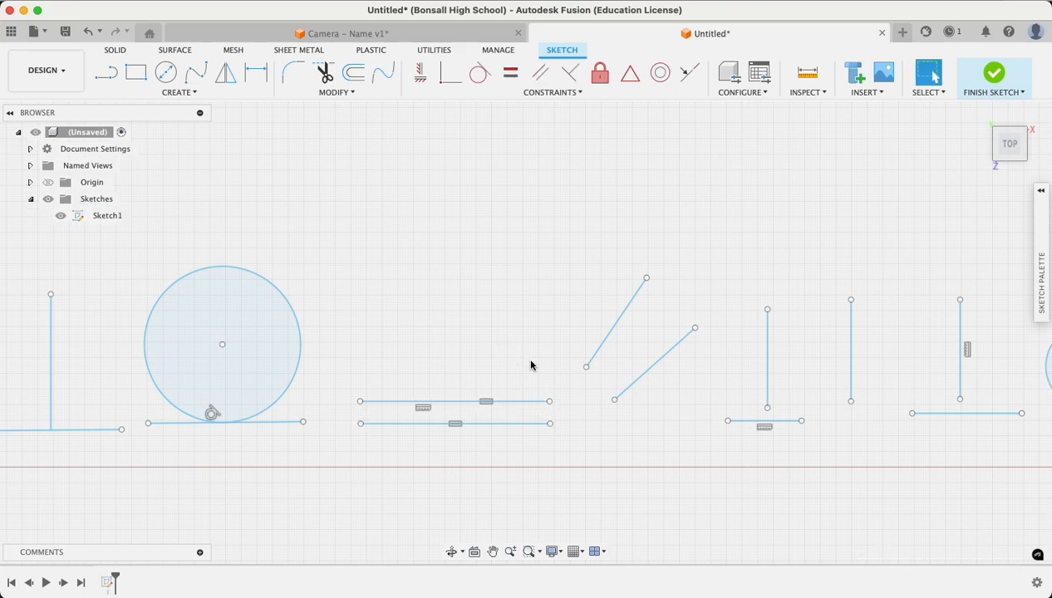
Step: Make the two slanted lines parallel and shift the lower one closer to its neighbour
mouse_move(646, 342)
middle_down()
mouse_move(506, 342)
mouse_move(448, 358)
middle_up()
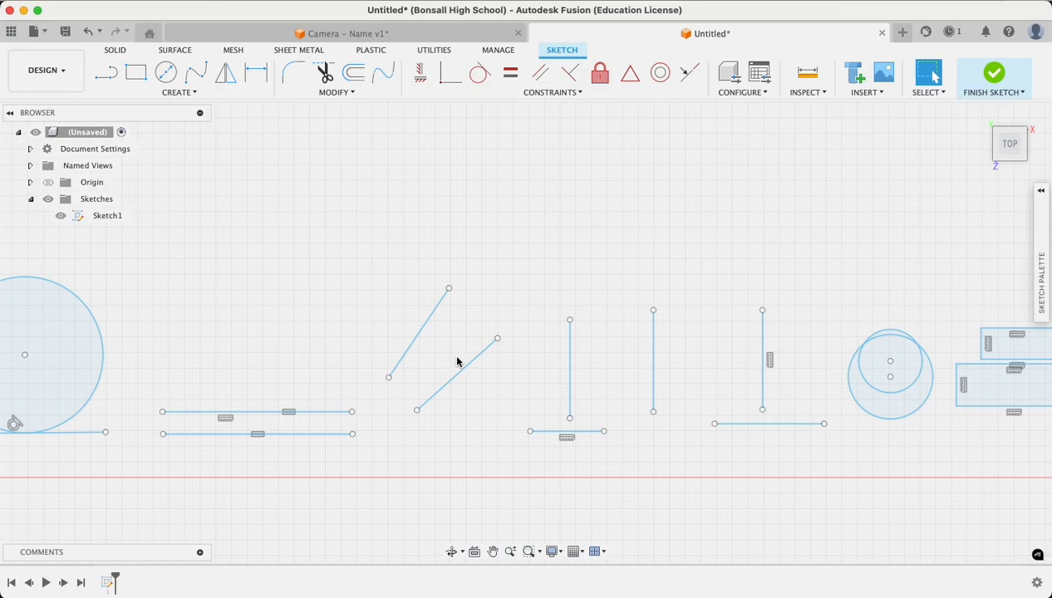
drag(496, 338, 468, 320)
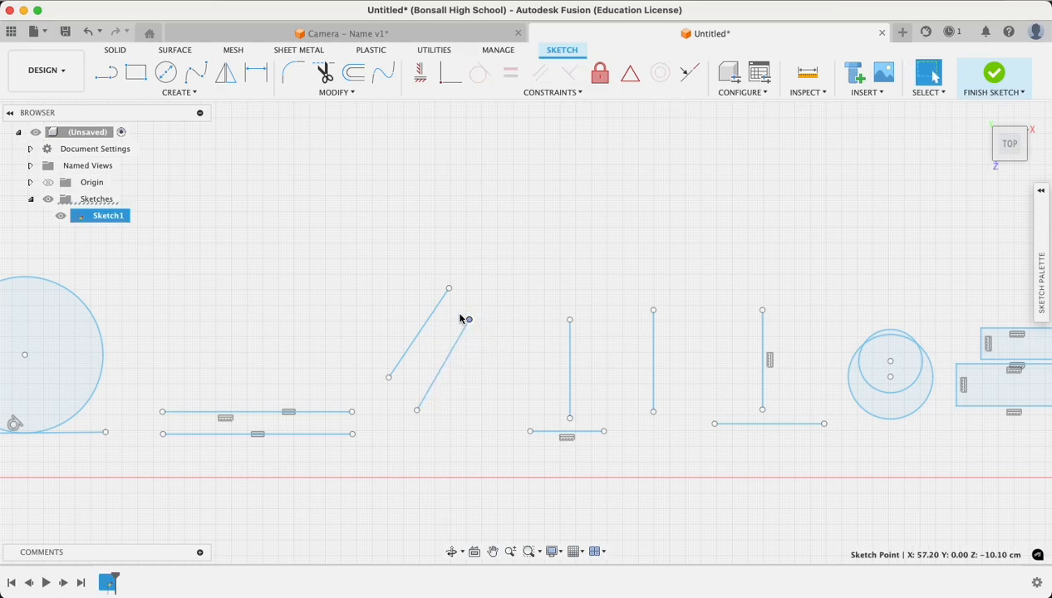
click(440, 332)
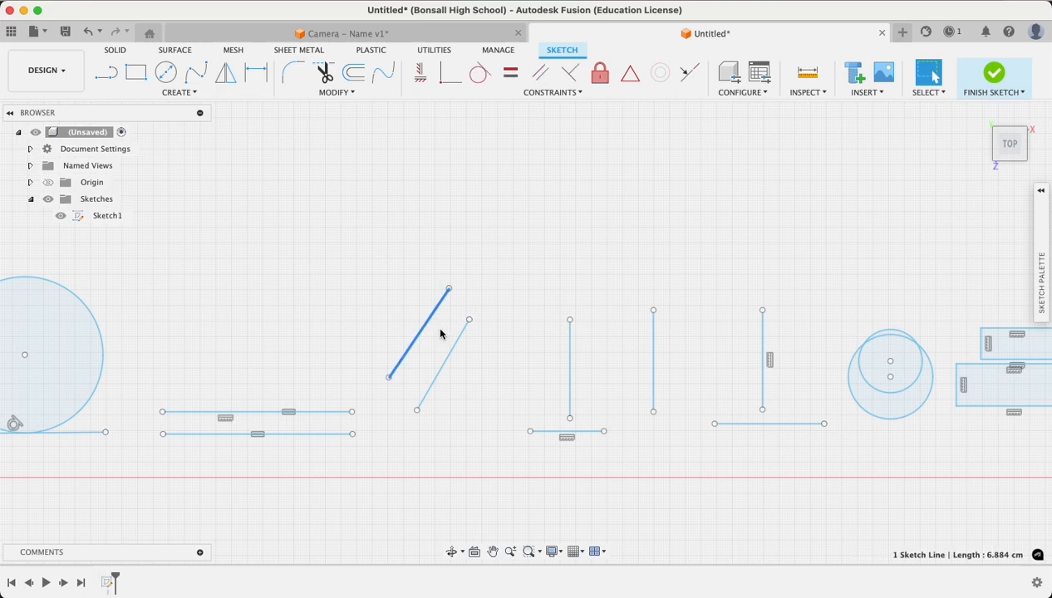
shift+click(452, 357)
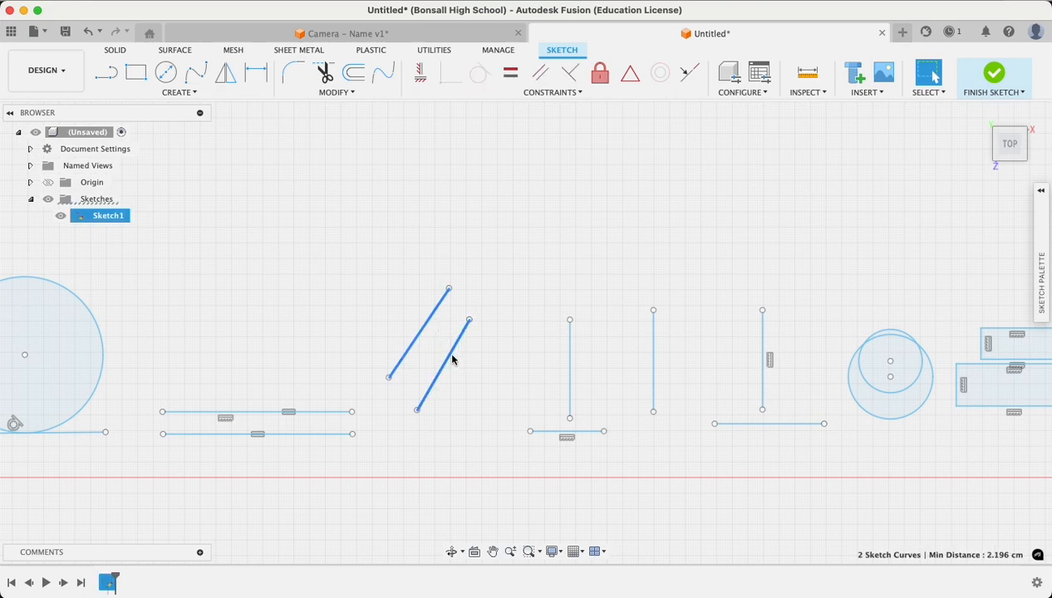
click(540, 73)
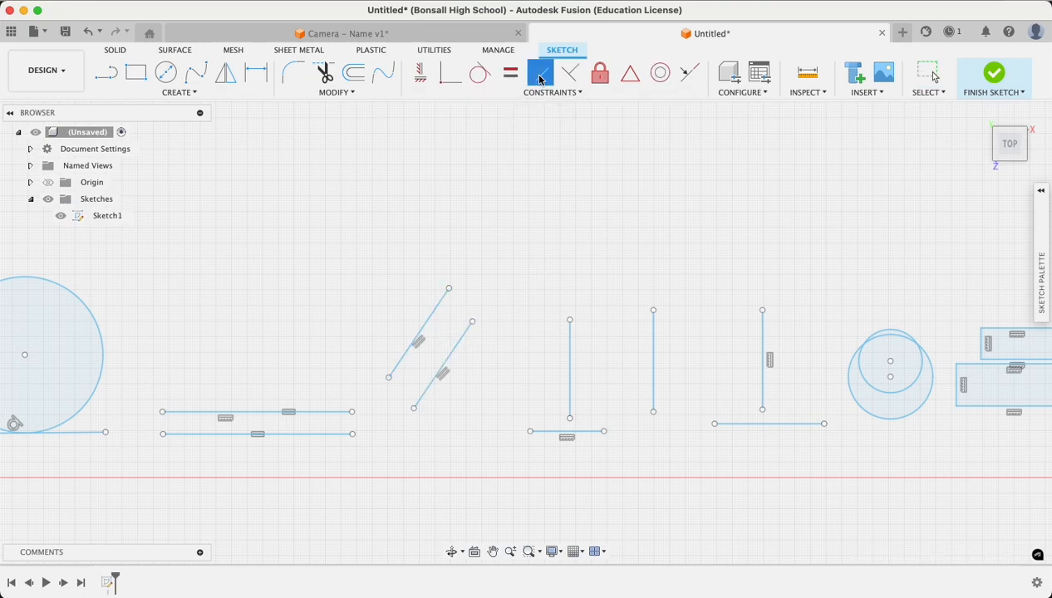
key(Escape)
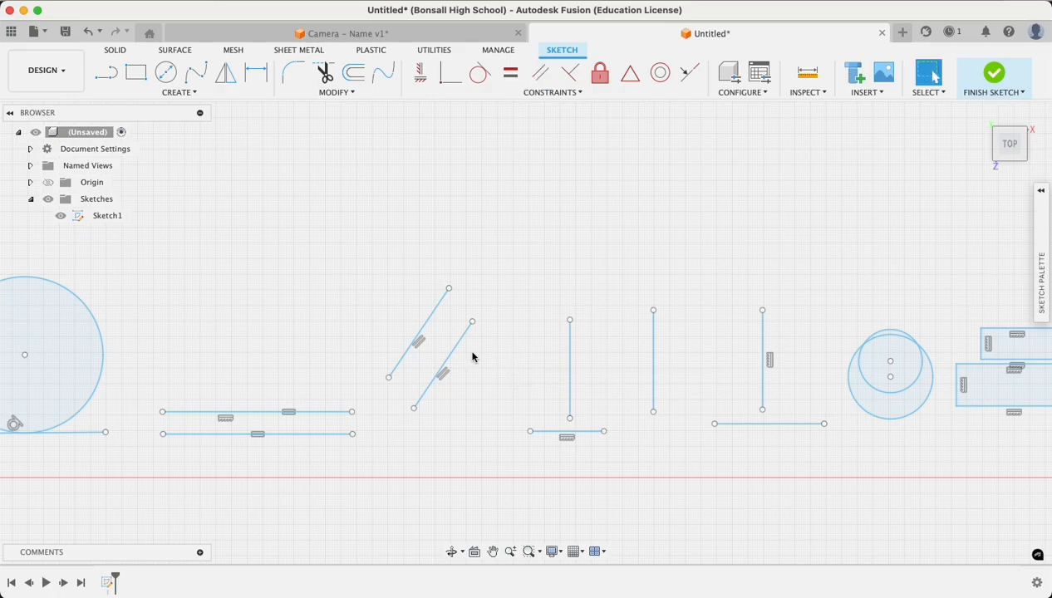
mouse_move(455, 352)
mouse_down()
mouse_move(490, 370)
mouse_move(477, 365)
mouse_move(496, 285)
mouse_move(486, 299)
mouse_move(418, 291)
mouse_move(460, 345)
mouse_move(472, 317)
mouse_move(490, 341)
mouse_move(446, 372)
mouse_move(472, 305)
mouse_up()
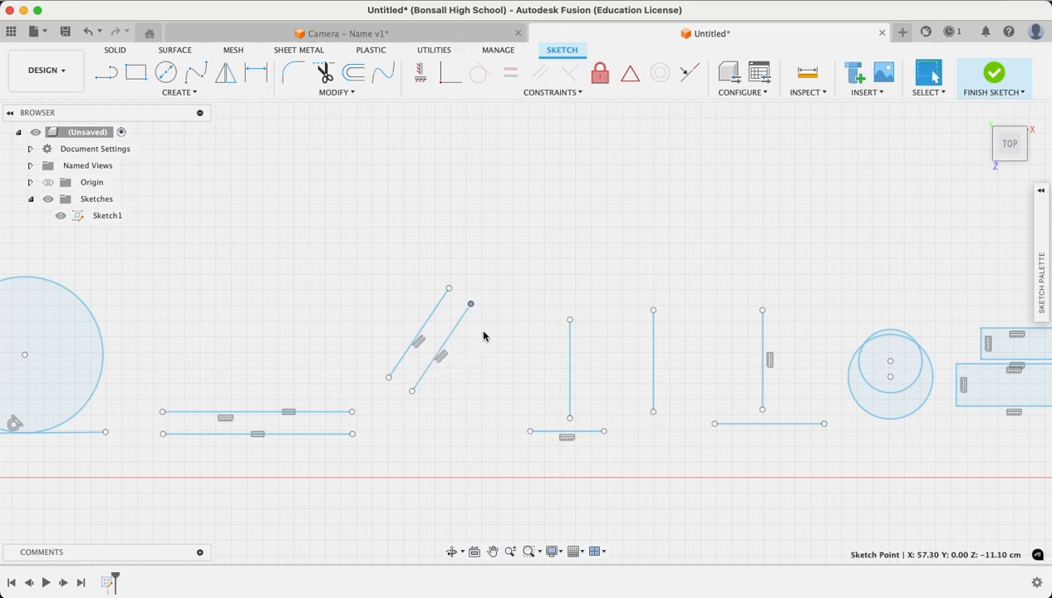
Step: Make the vertical line perpendicular to the short horizontal line beneath it and shorten it slightly from its upper end
middle_drag(491, 347, 380, 343)
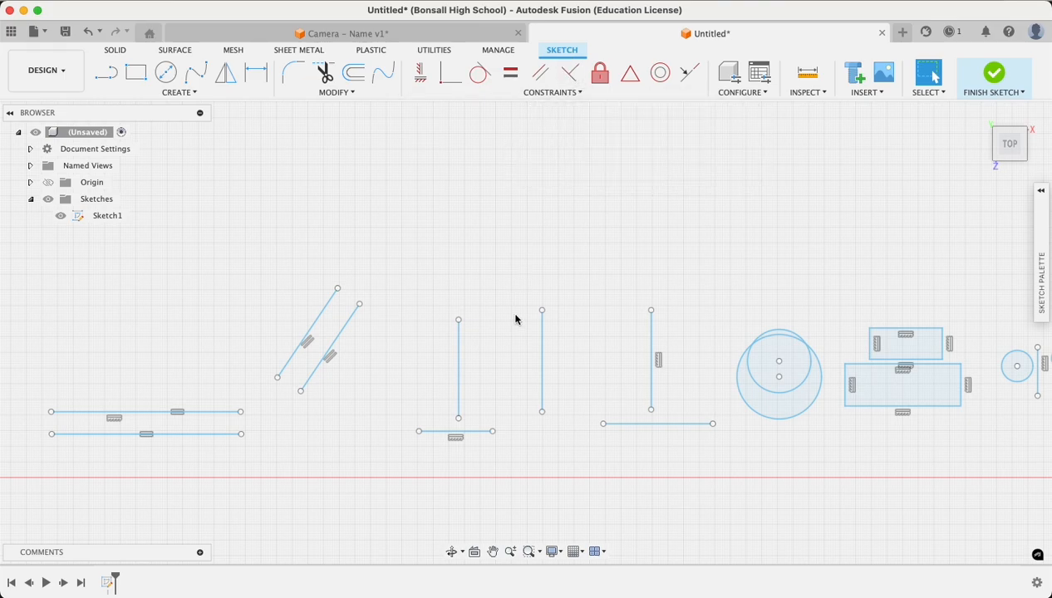
click(459, 409)
click(474, 432)
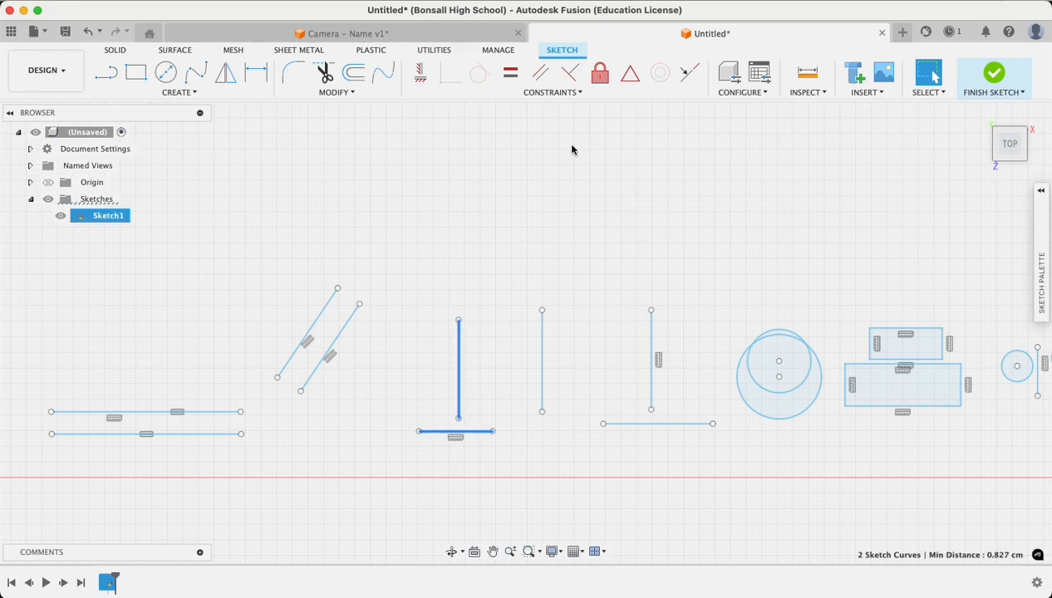
click(569, 73)
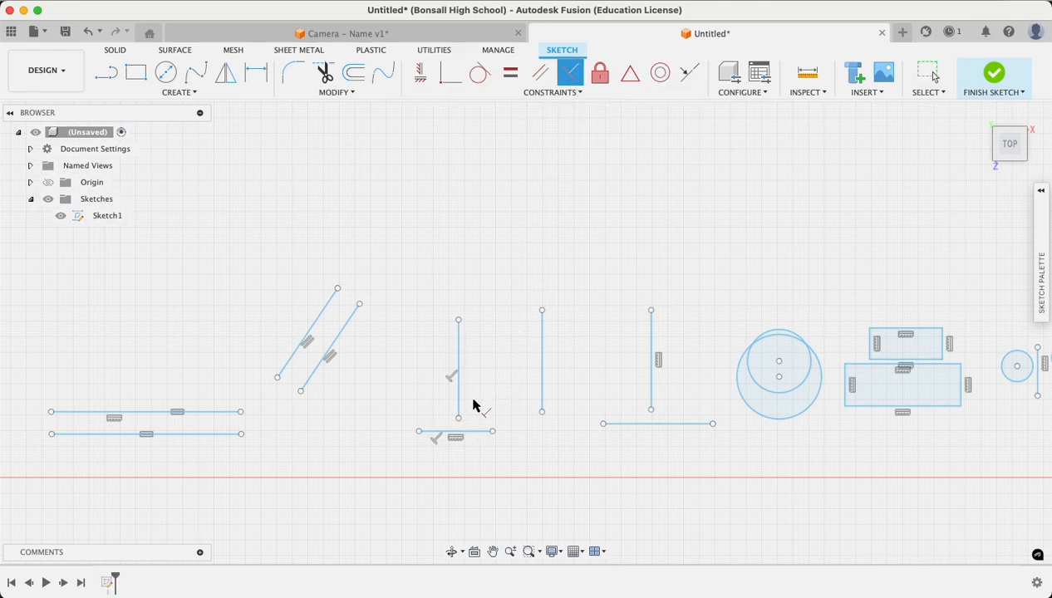
key(Escape)
mouse_move(459, 321)
mouse_down()
mouse_move(485, 338)
mouse_move(405, 360)
mouse_move(453, 352)
mouse_move(462, 339)
mouse_up()
Step: Make the vertical line's lower endpoint coincident with the short horizontal line and move the junction down slightly
click(456, 418)
shift+click(466, 431)
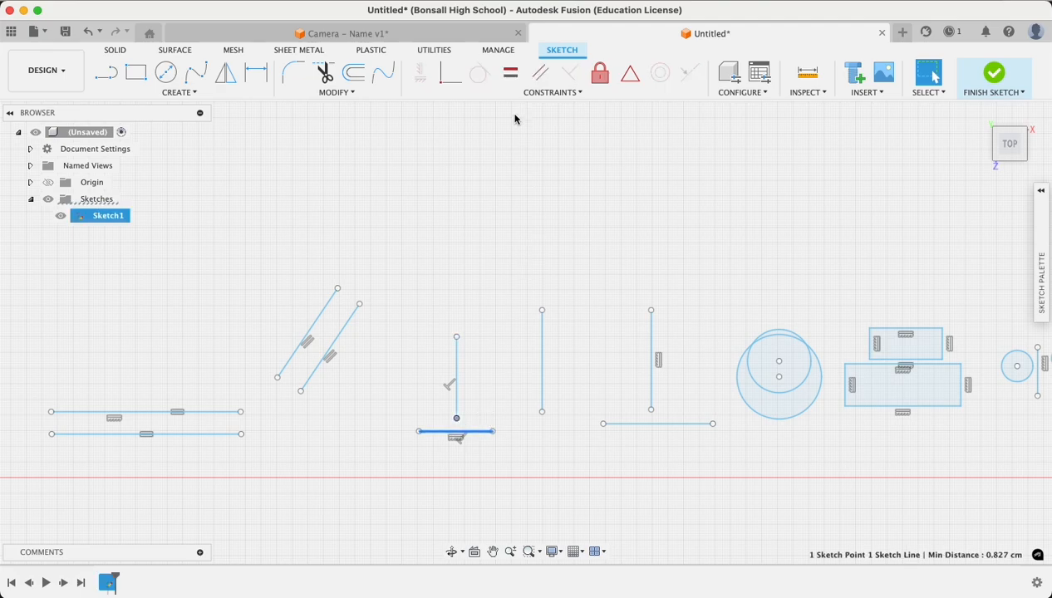
click(449, 73)
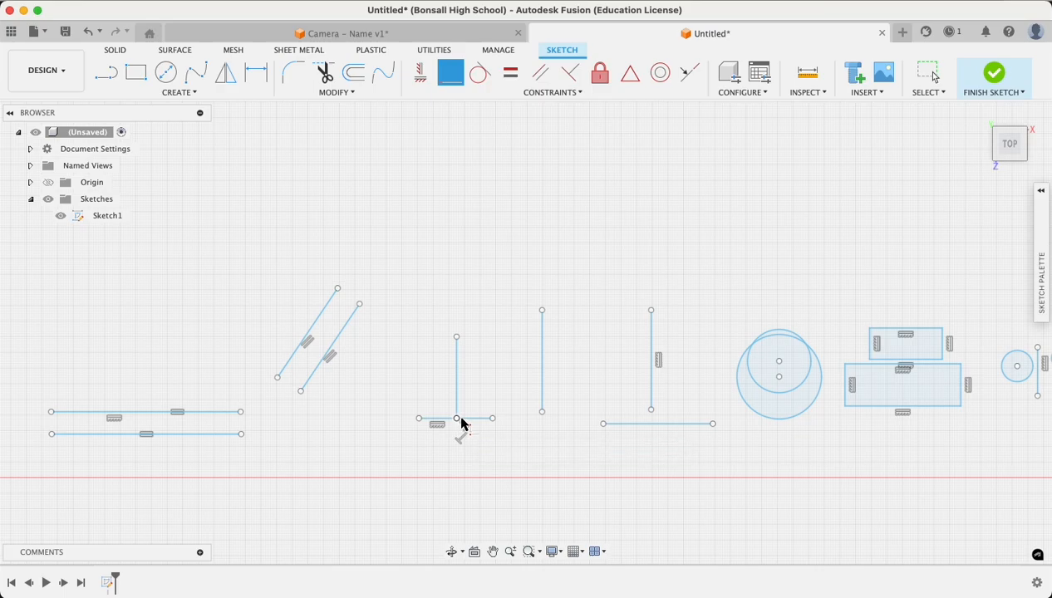
key(Escape)
mouse_move(458, 421)
mouse_down()
mouse_move(462, 365)
mouse_move(457, 429)
mouse_move(433, 436)
mouse_move(460, 435)
mouse_up()
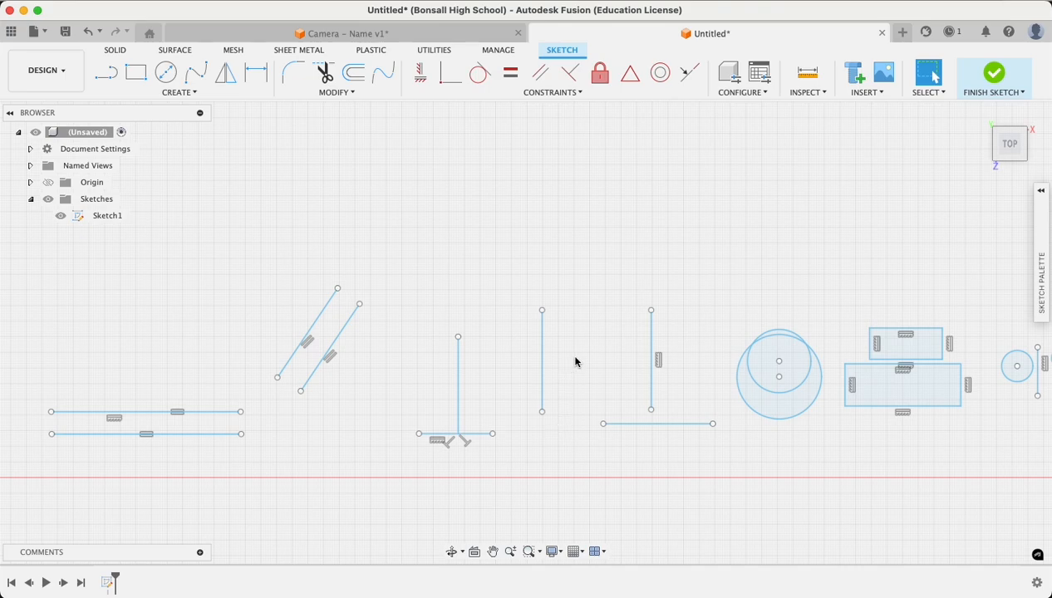
Step: Move the standalone vertical line down slightly and lock it with the Fix constraint
drag(545, 374, 546, 394)
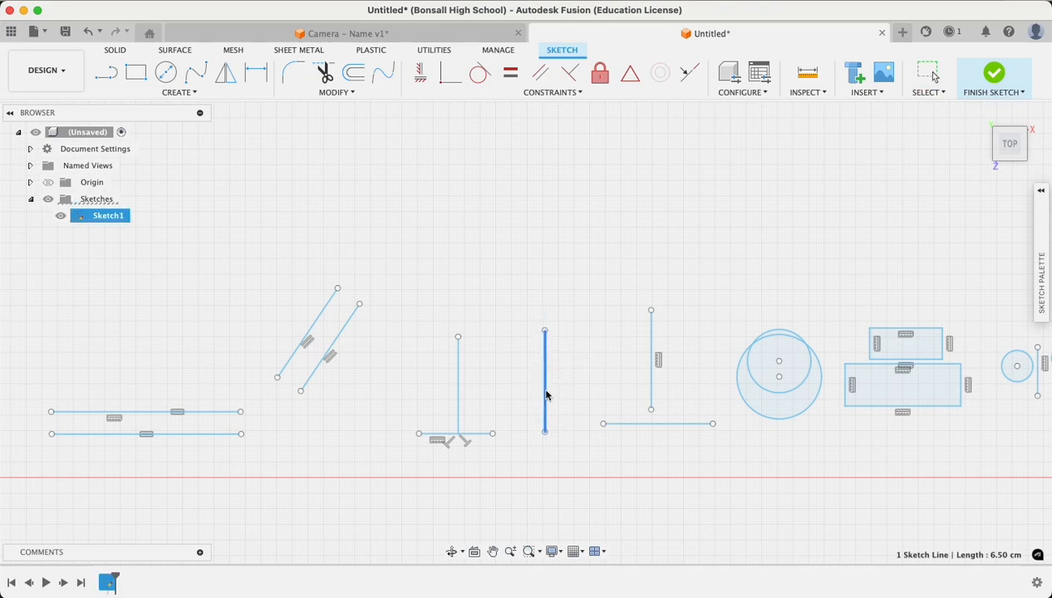
click(598, 80)
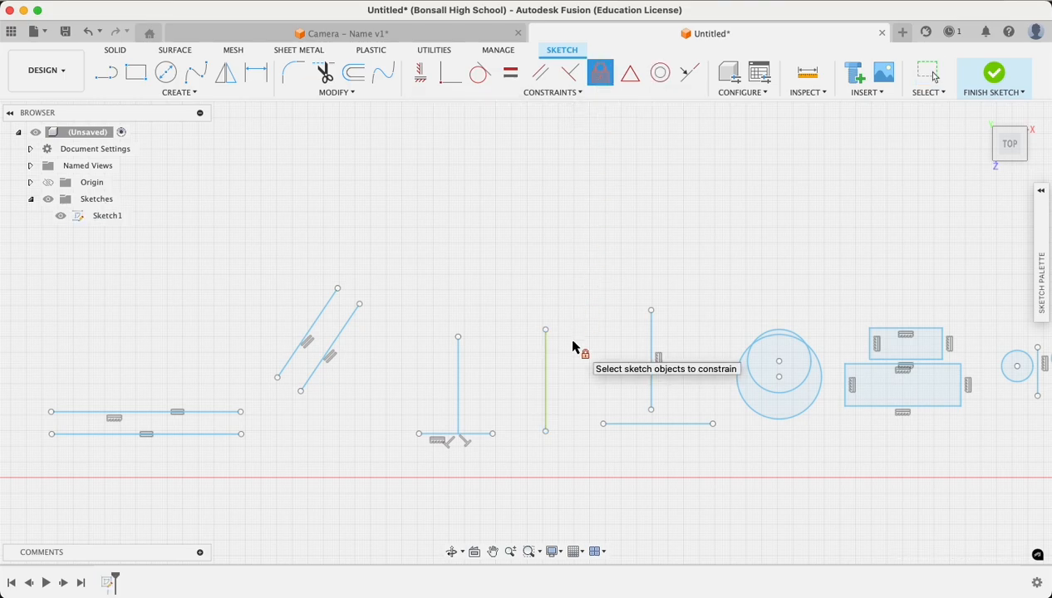
click(929, 74)
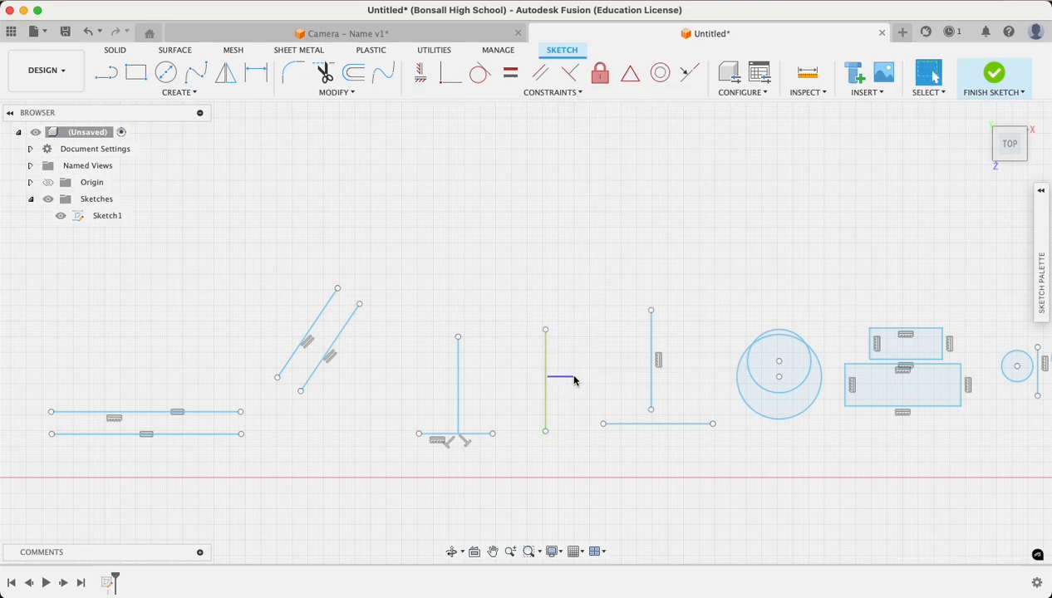
Step: Unfix the standalone vertical line and tilt it by moving its upper endpoint sideways
click(551, 380)
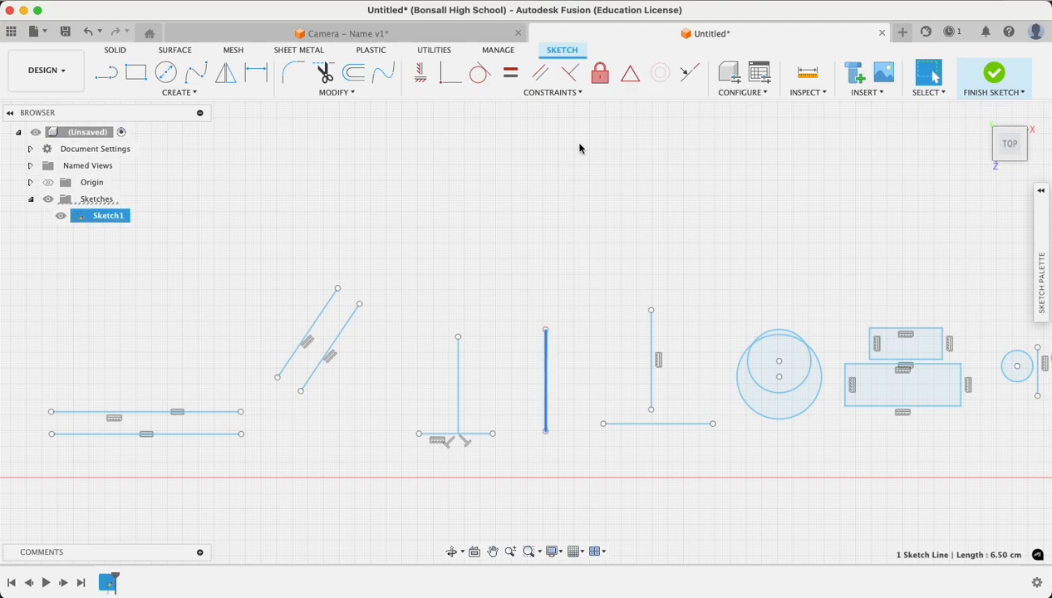
click(599, 73)
key(Escape)
drag(545, 331, 568, 337)
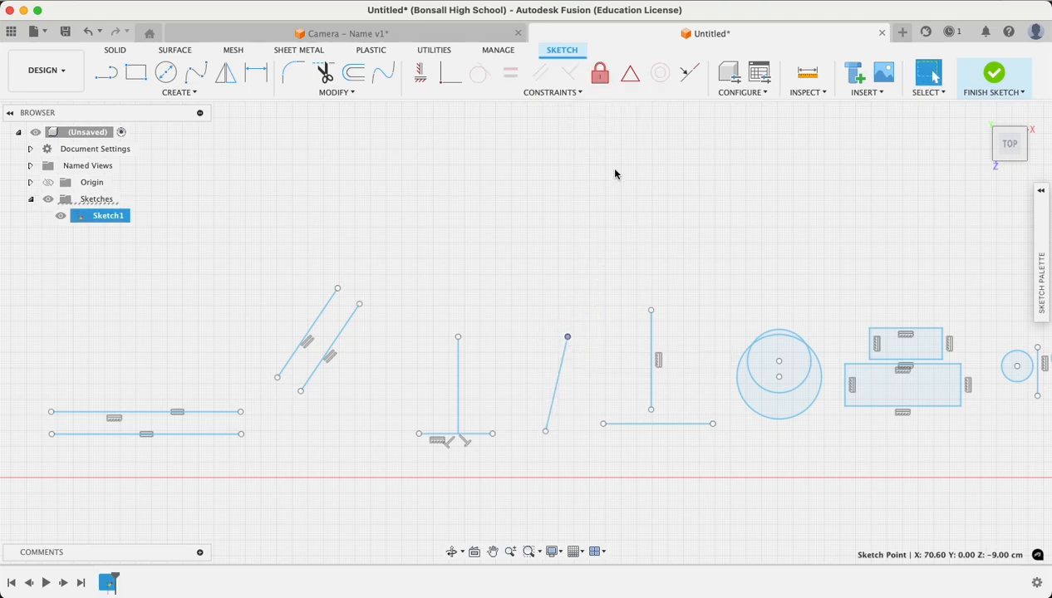
Step: Fix the tilted line's upper endpoint and move the lower endpoint so the line is about 5.5 cm long
click(601, 83)
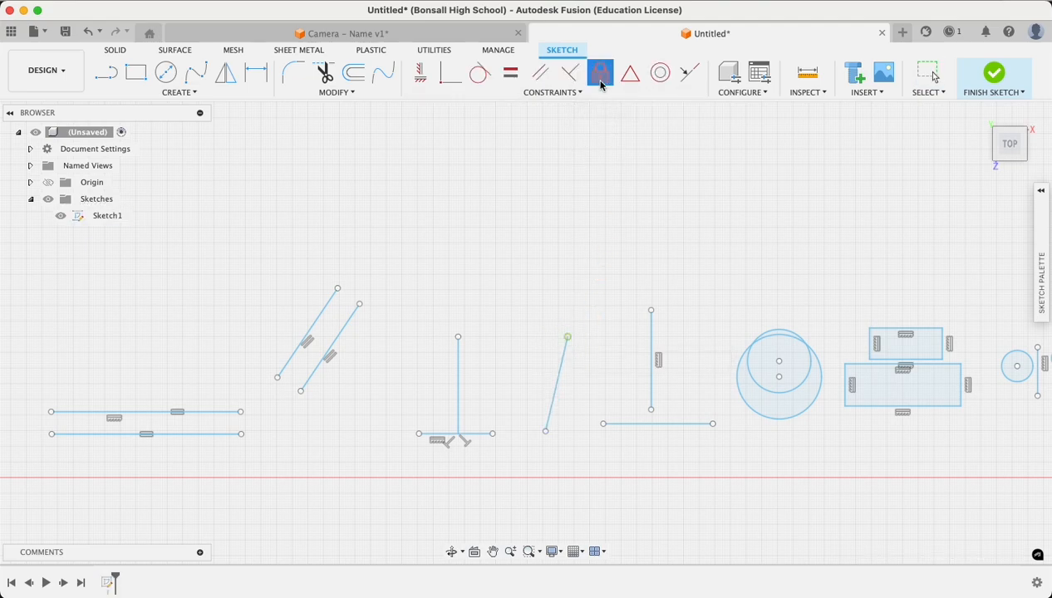
key(Escape)
click(568, 341)
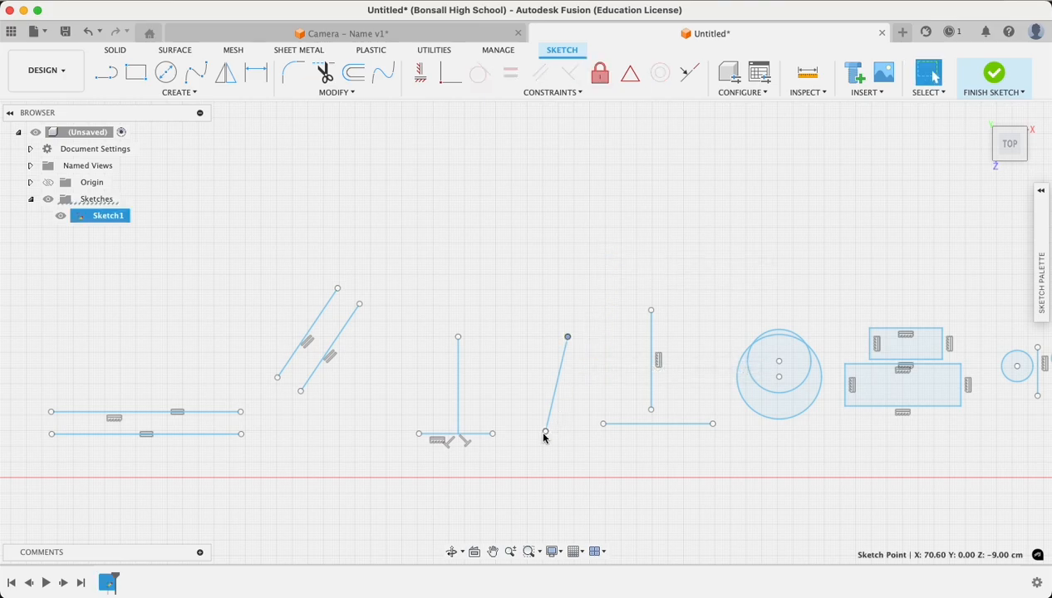
mouse_move(544, 433)
mouse_down()
mouse_move(512, 369)
mouse_move(585, 289)
mouse_move(580, 394)
mouse_move(538, 396)
mouse_move(542, 420)
mouse_up()
Step: Fix the whole tilted line in place
click(554, 385)
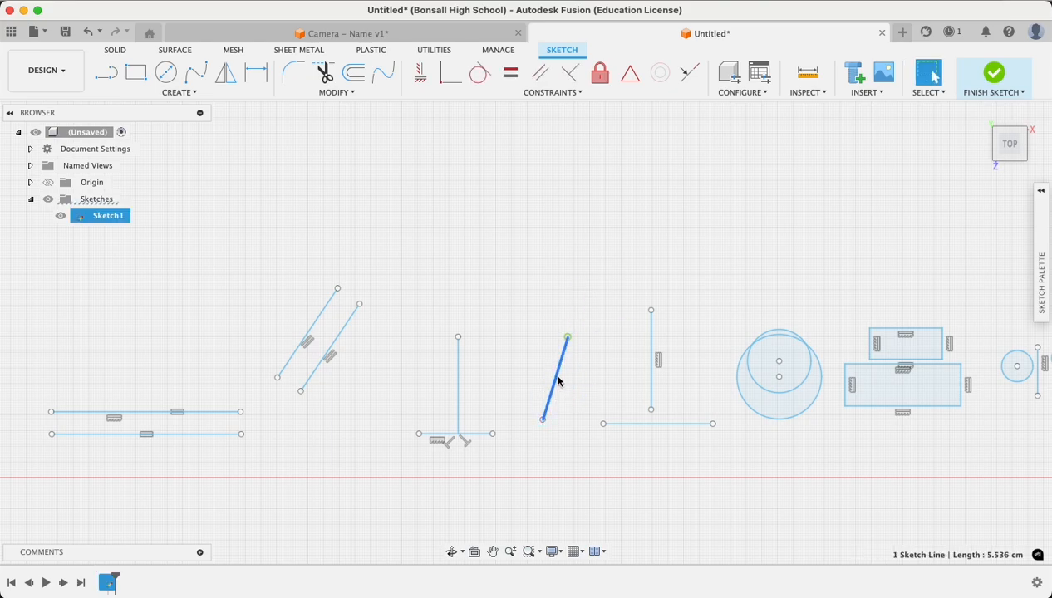
click(606, 78)
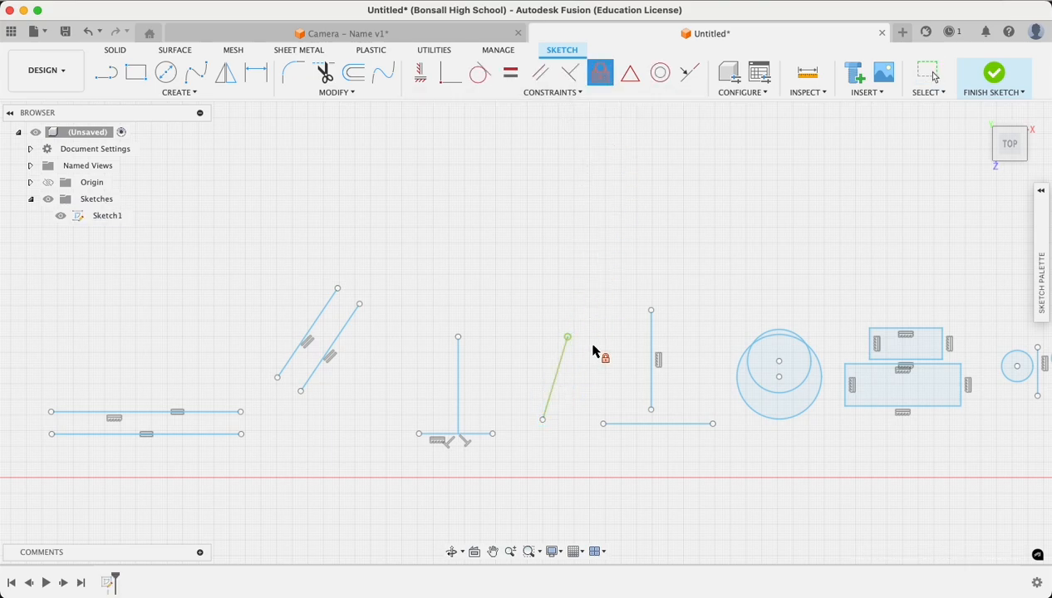
key(Escape)
Step: Try a midpoint constraint between the vertical line beside the overlapping circles and the horizontal line beneath it, and undo it
scroll(593, 349, down, 2)
scroll(557, 335, right, 5)
scroll(570, 347, up, 3)
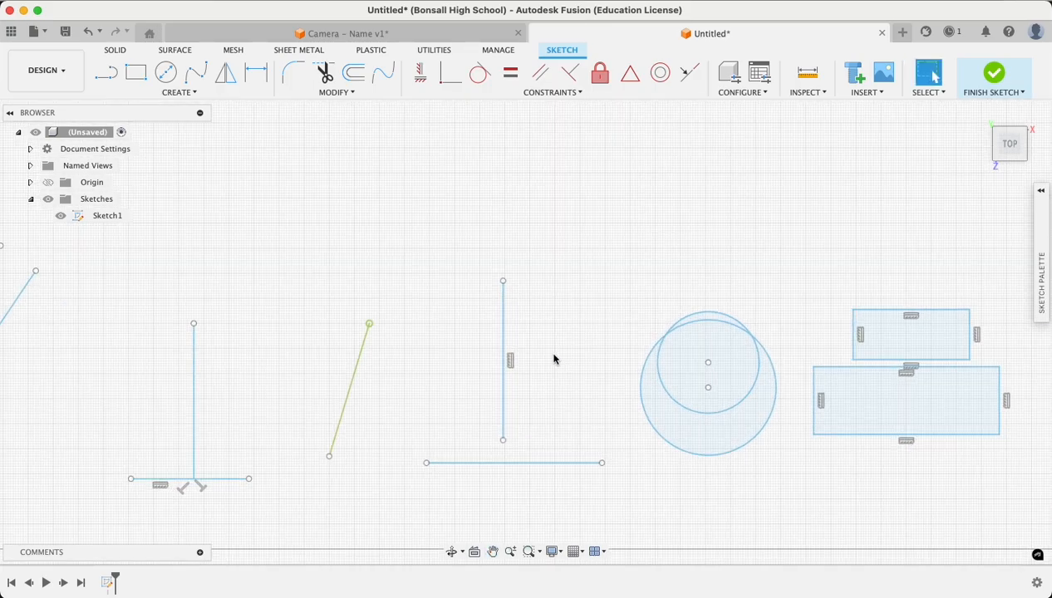
scroll(554, 359, down, 3)
scroll(565, 337, left, 1)
scroll(530, 359, up, 3)
mouse_move(525, 356)
mouse_down()
mouse_move(513, 372)
mouse_move(555, 415)
mouse_up()
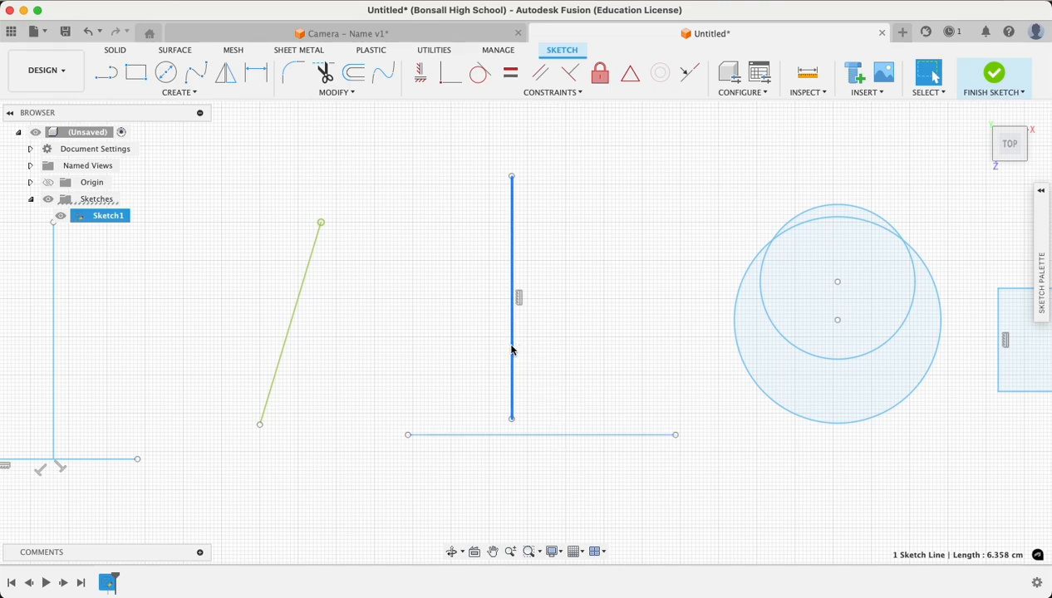
shift+click(529, 433)
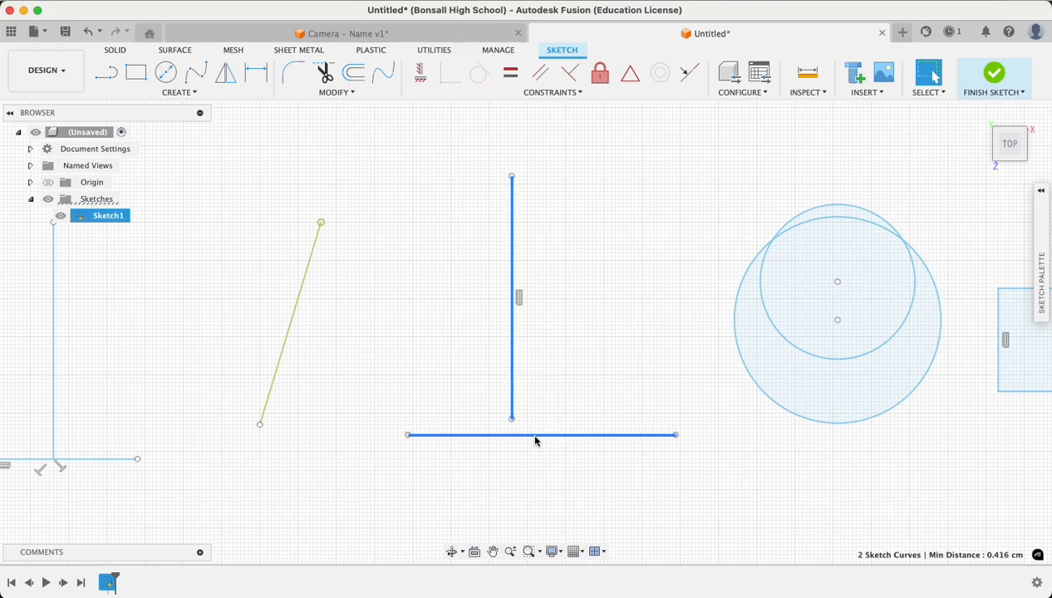
click(629, 72)
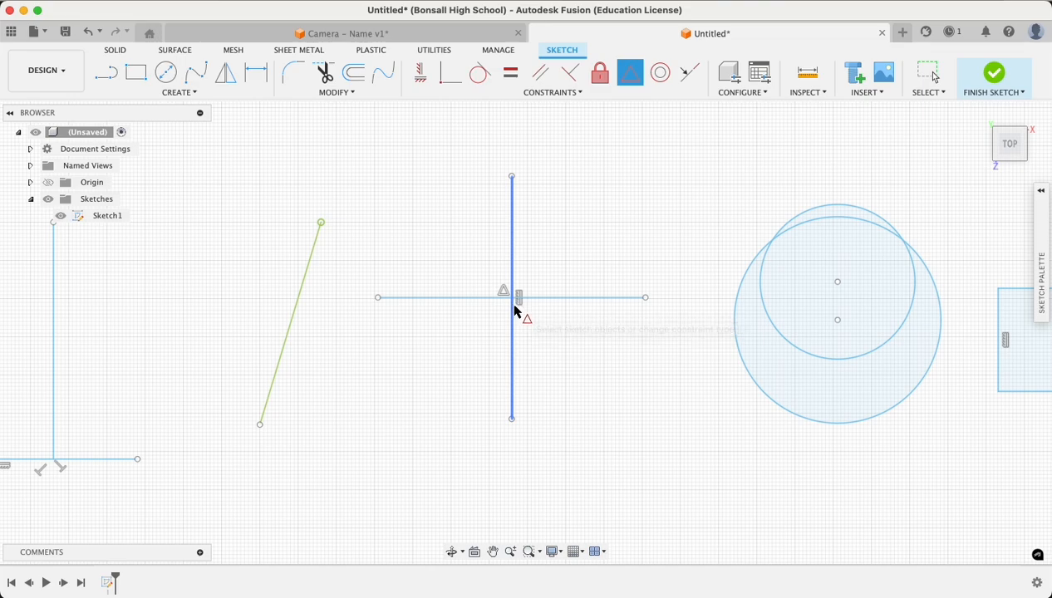
key(Escape)
key(super+z)
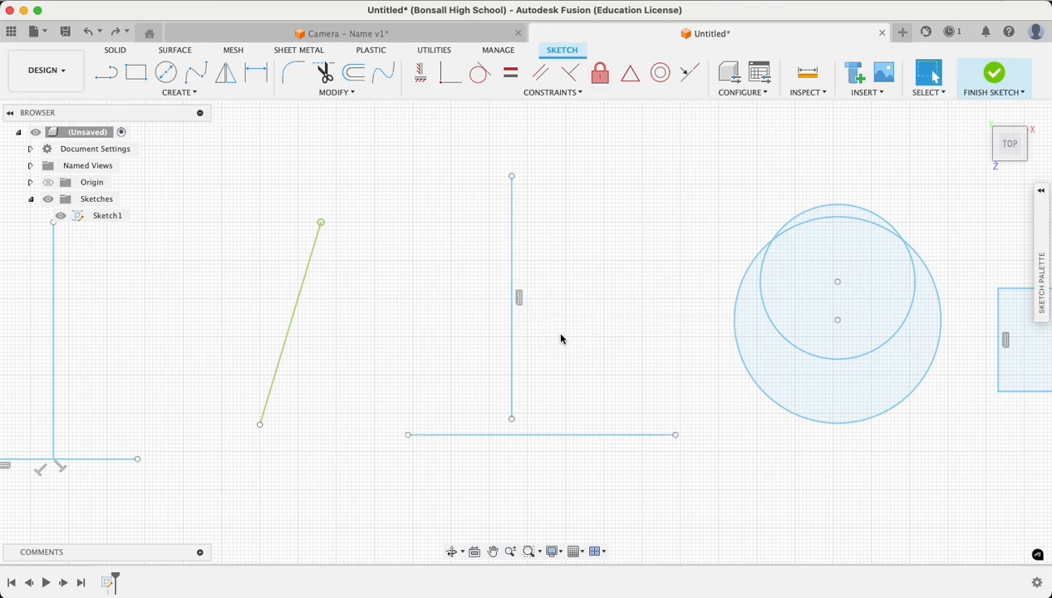
Step: Constrain the vertical line's lower endpoint to the midpoint of the horizontal line beneath it
click(511, 420)
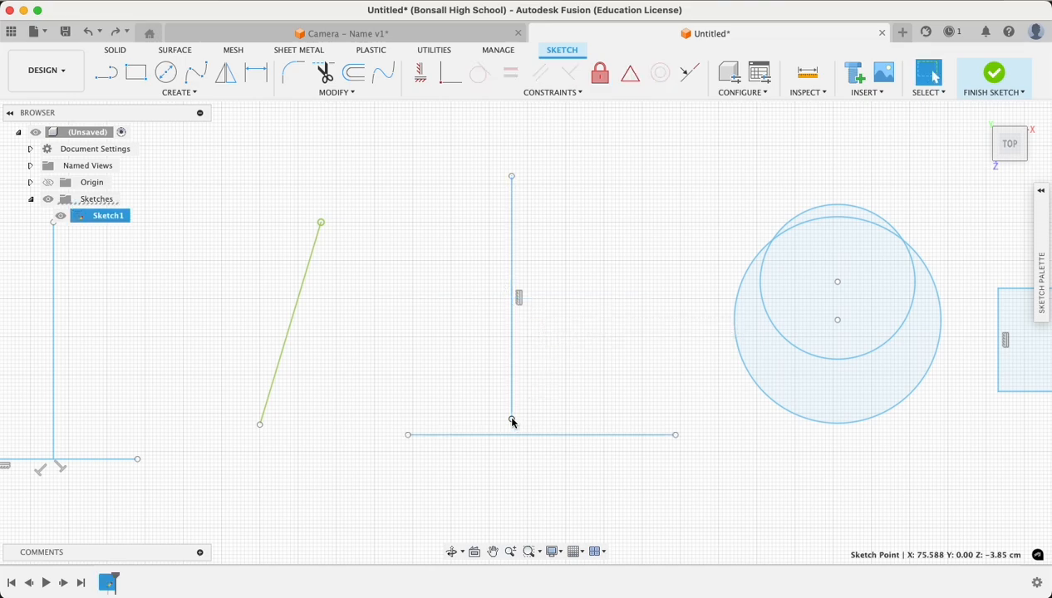
shift+click(525, 431)
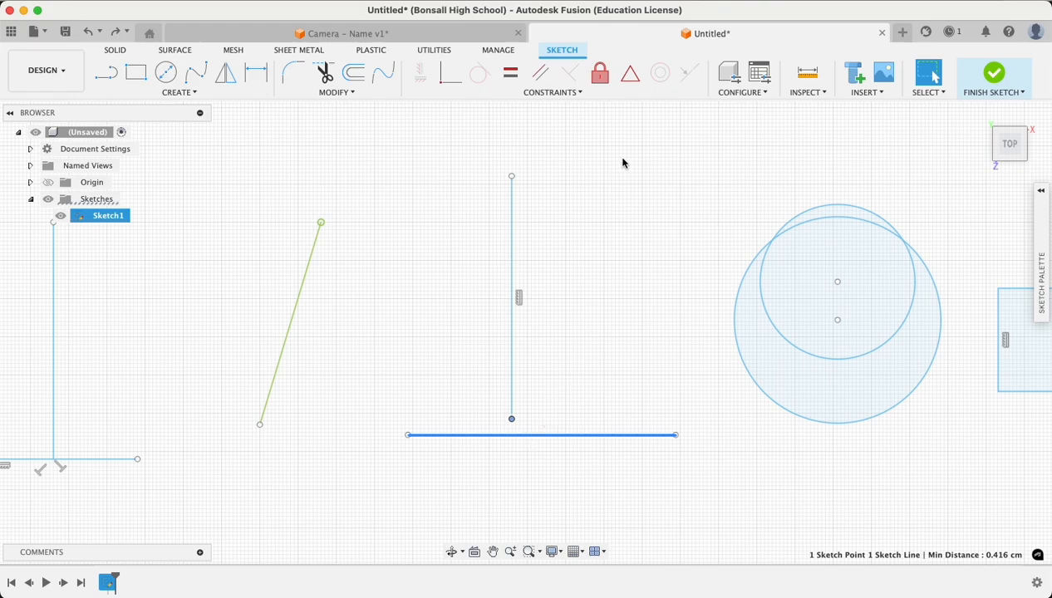
click(630, 74)
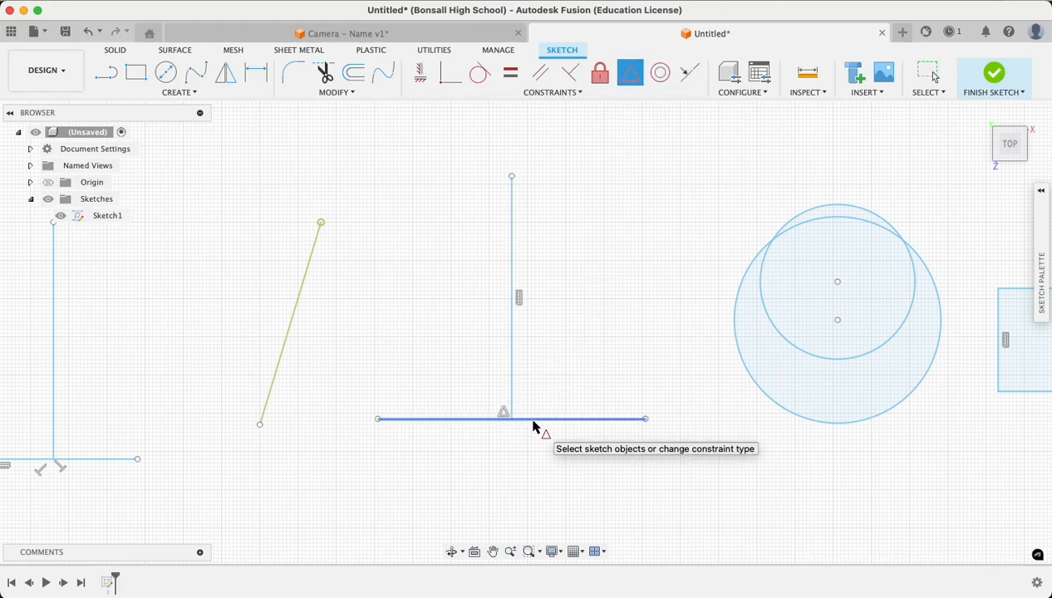
key(Escape)
middle_drag(639, 382, 294, 397)
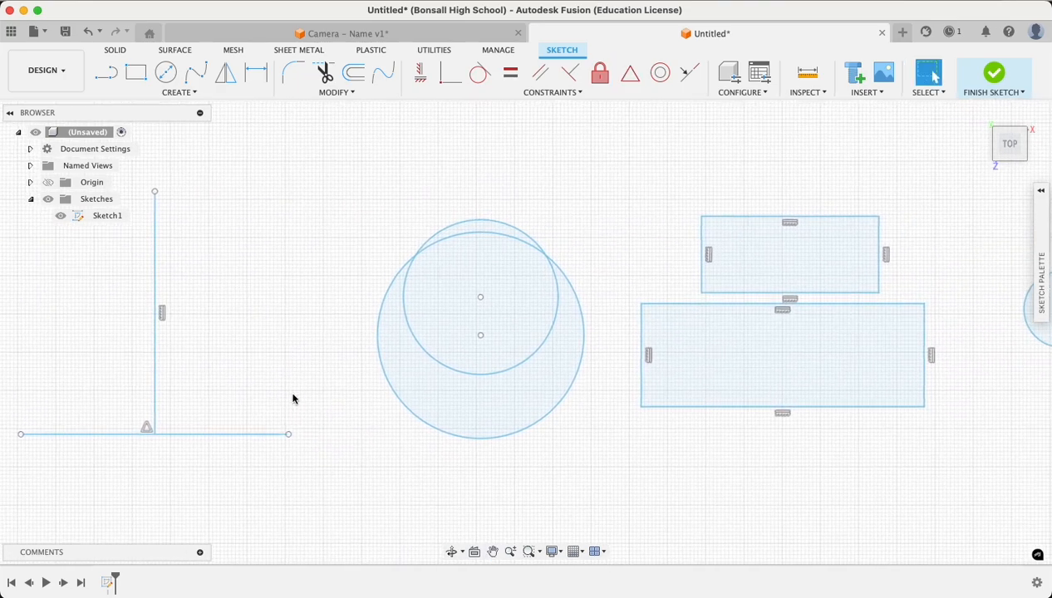
Step: Move the smaller overlapping circle down so its centre lies close to the larger circle's centre
click(490, 375)
mouse_move(490, 377)
mouse_down()
mouse_move(500, 395)
mouse_move(492, 379)
mouse_up()
mouse_move(481, 301)
mouse_down()
mouse_move(486, 330)
mouse_move(474, 336)
mouse_move(484, 343)
mouse_move(486, 330)
mouse_up()
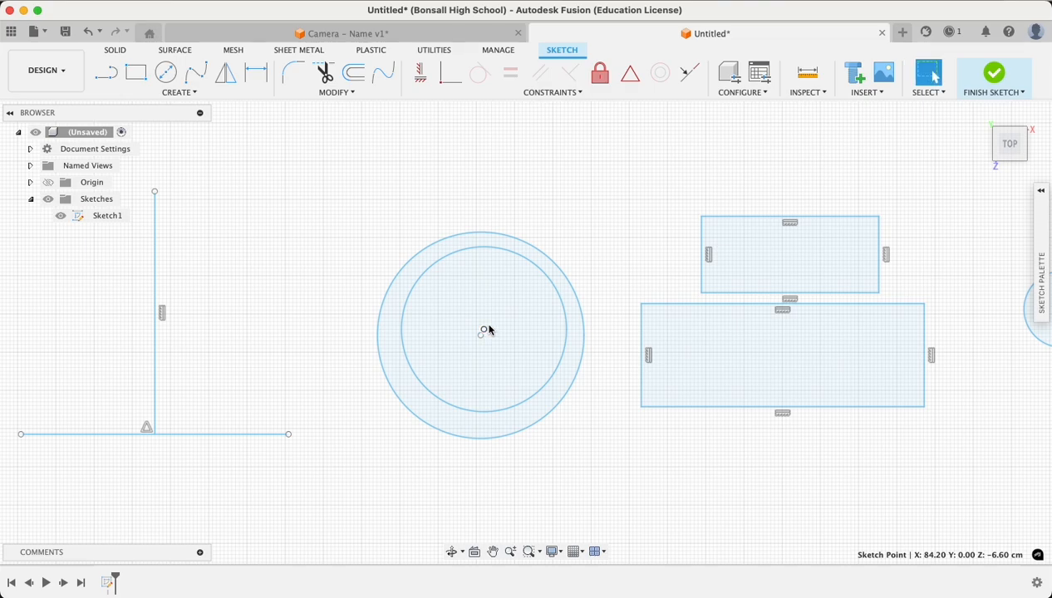
Step: Constrain the two overlapping circles to be concentric
click(550, 283)
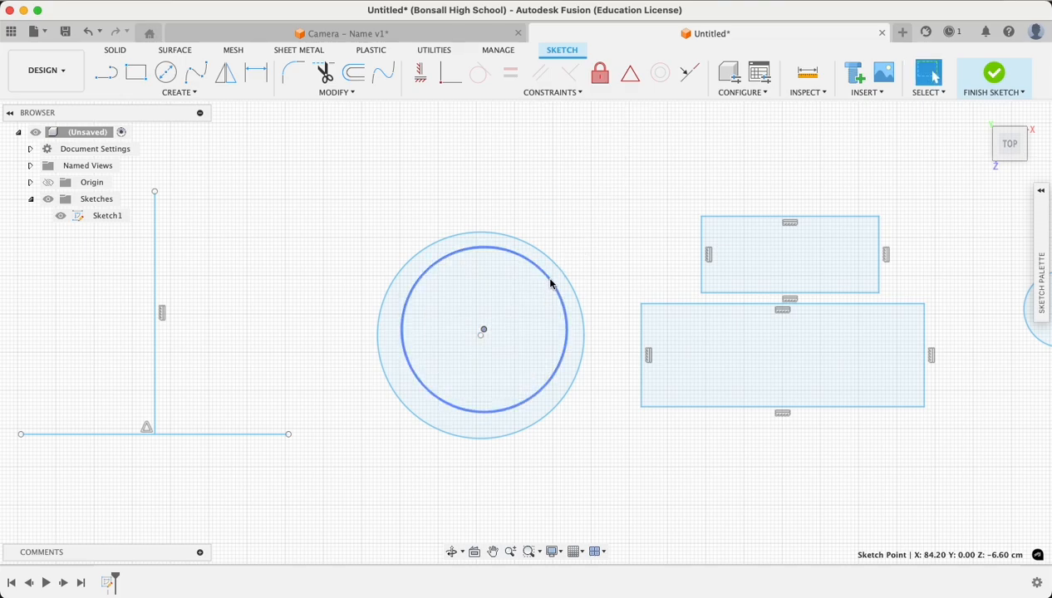
shift+click(563, 277)
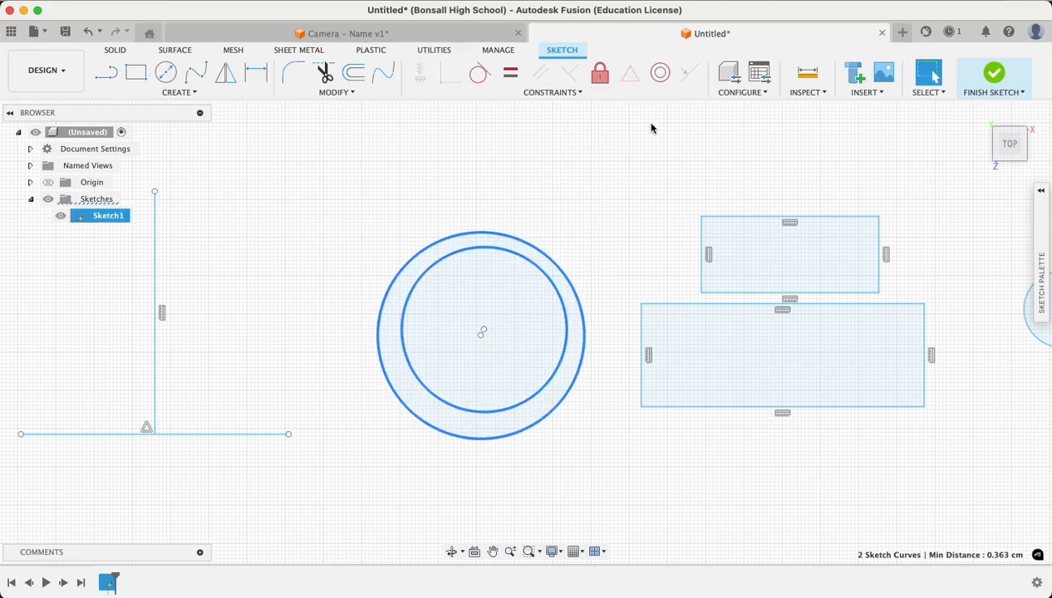
click(657, 77)
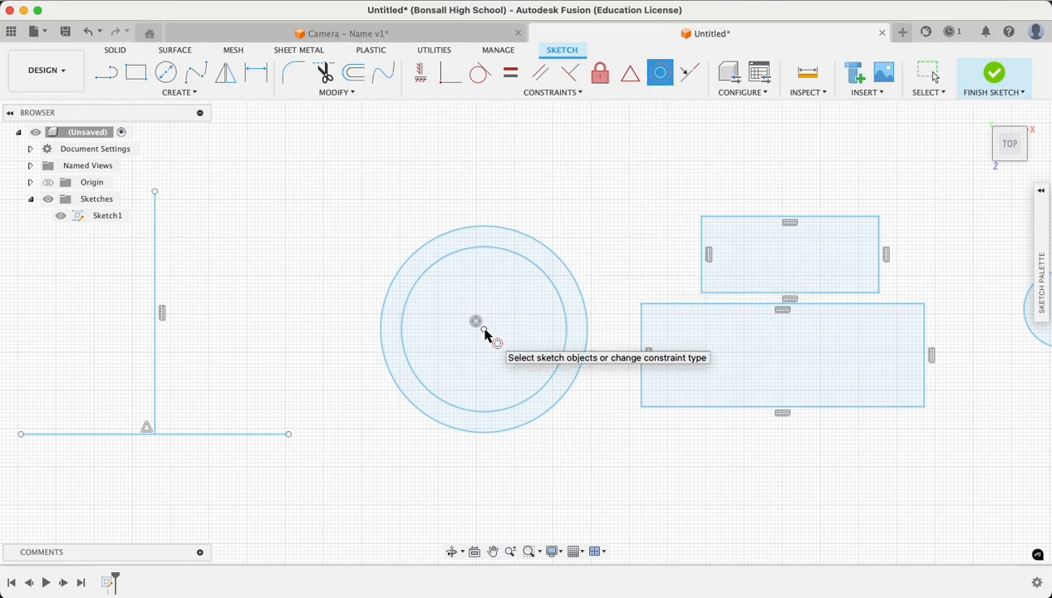
middle_drag(531, 340, 308, 349)
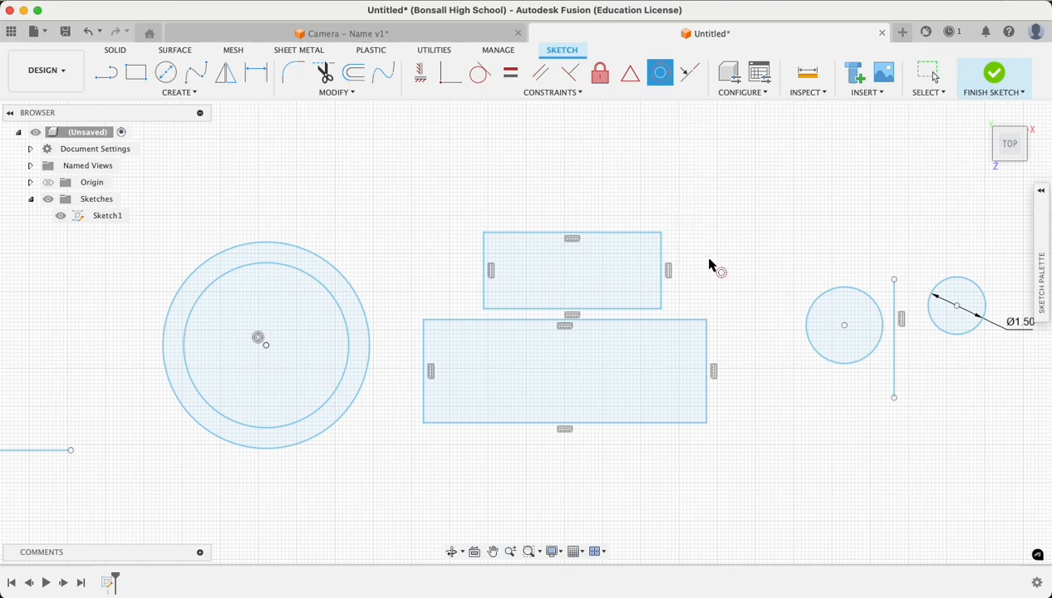
key(Escape)
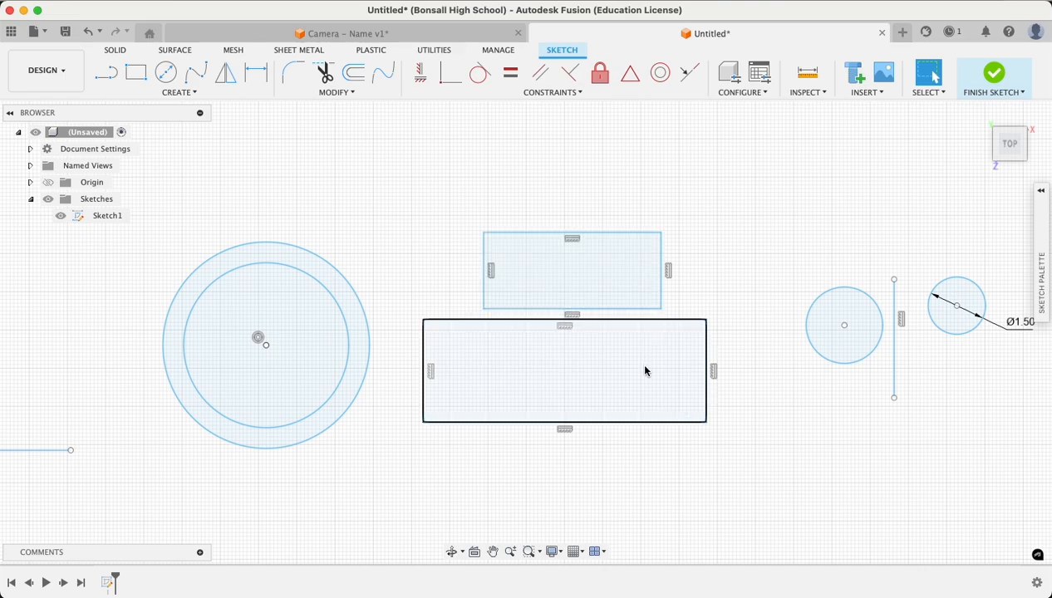
Step: Make the upper rectangle's bottom edge collinear with the lower rectangle's top edge
click(633, 314)
shift+click(632, 321)
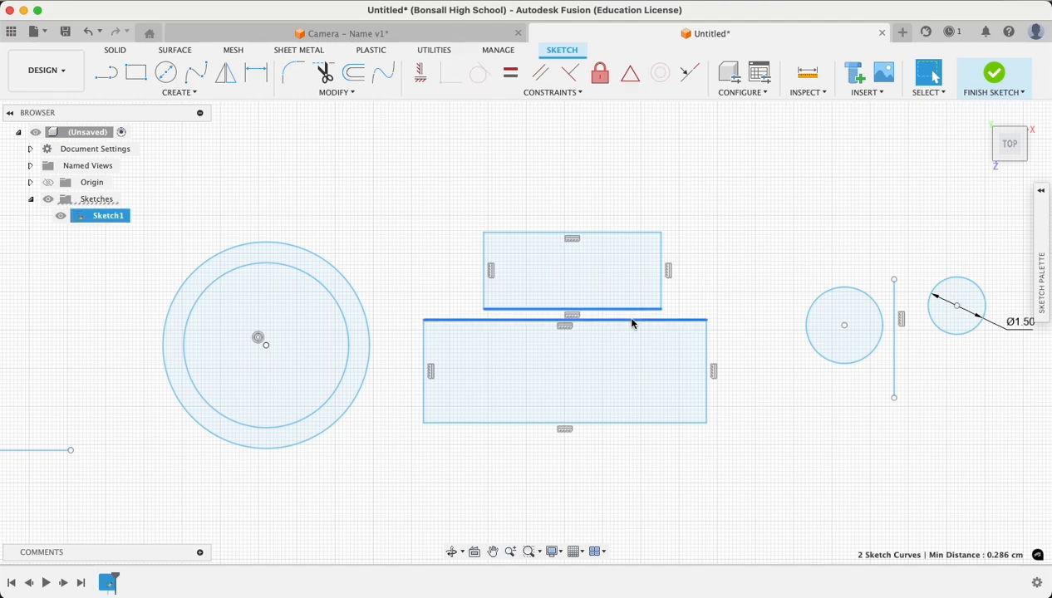
click(688, 72)
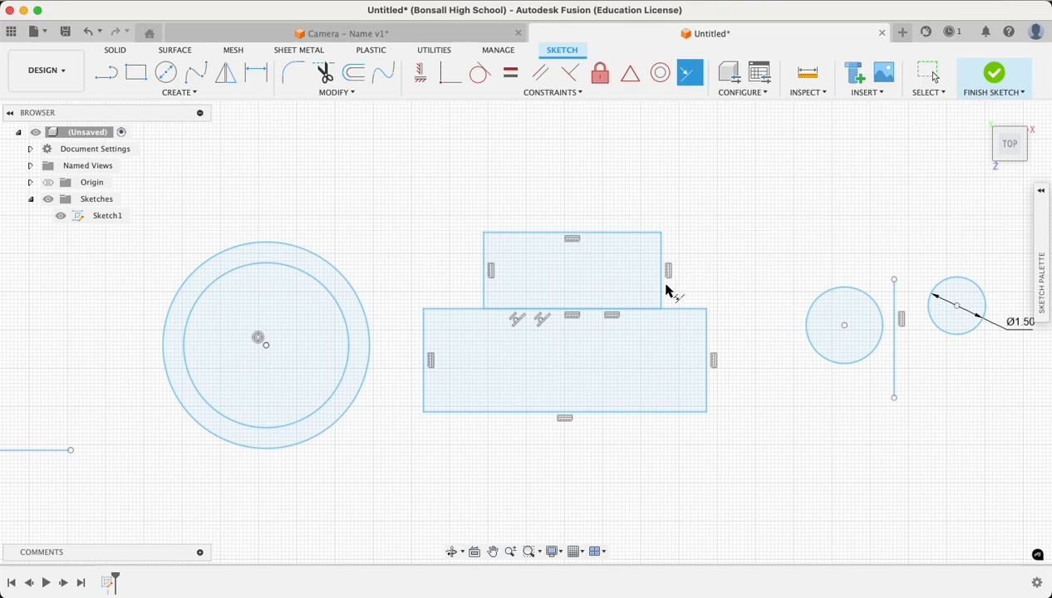
key(Escape)
Step: Stretch the upper rectangle to about 2.3 cm high and shift both its side edges along the shared line
click(603, 245)
mouse_move(603, 234)
mouse_down()
mouse_move(596, 202)
mouse_move(589, 220)
mouse_up()
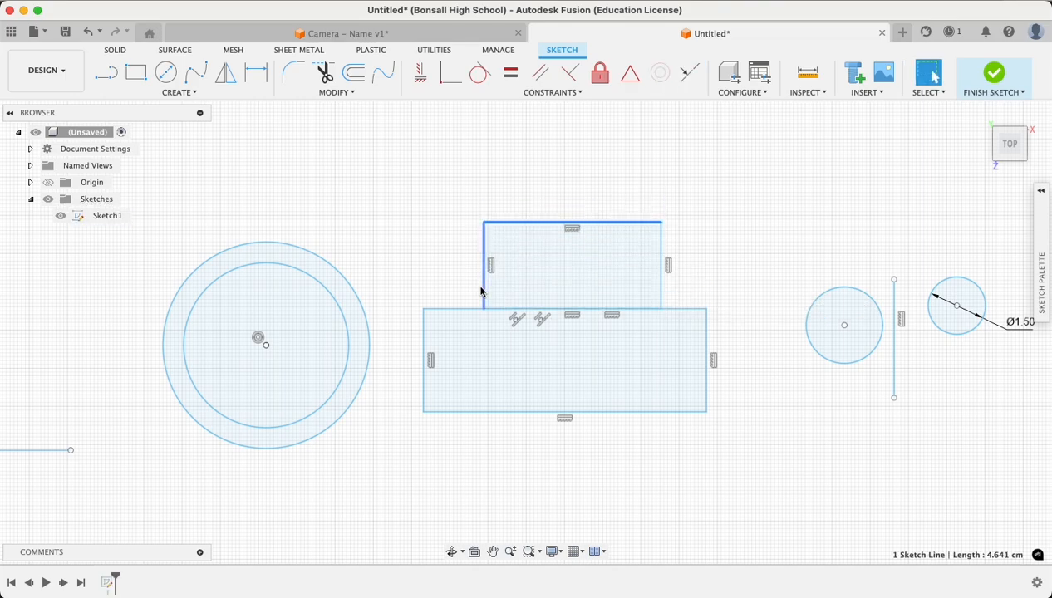
drag(482, 291, 448, 294)
mouse_move(661, 300)
mouse_down()
mouse_move(721, 301)
mouse_move(640, 300)
mouse_up()
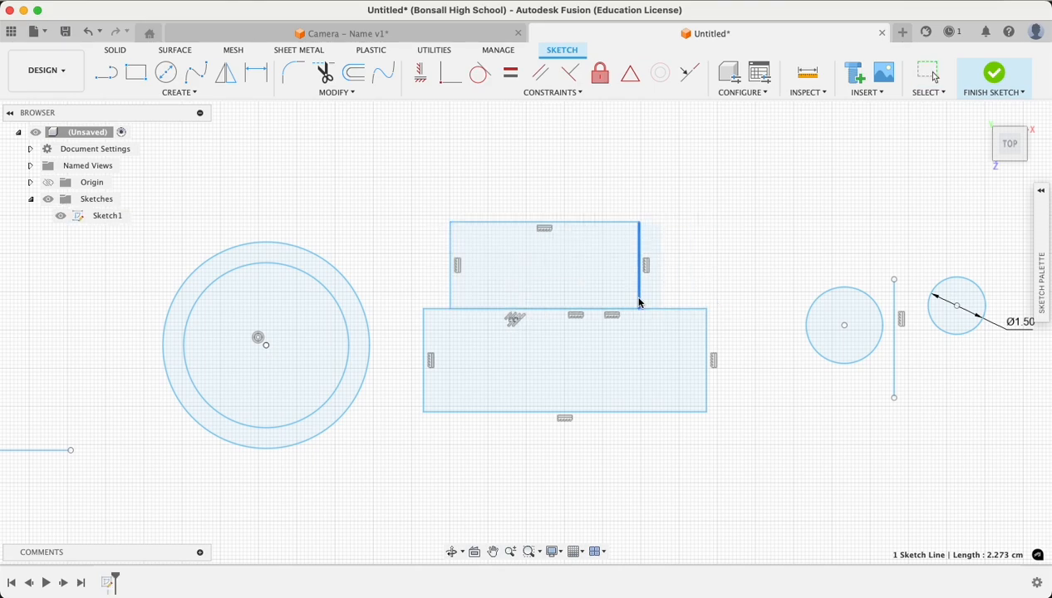
Step: Constrain the two small circles to be symmetric about the vertical line between them
mouse_move(736, 296)
middle_down()
mouse_move(484, 301)
mouse_move(421, 287)
middle_up()
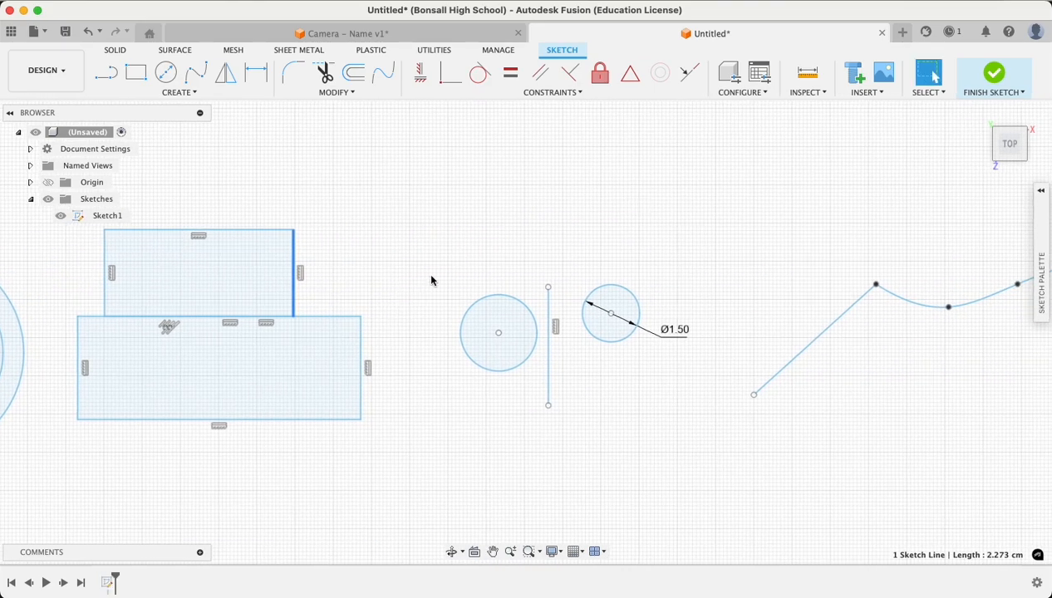
click(464, 249)
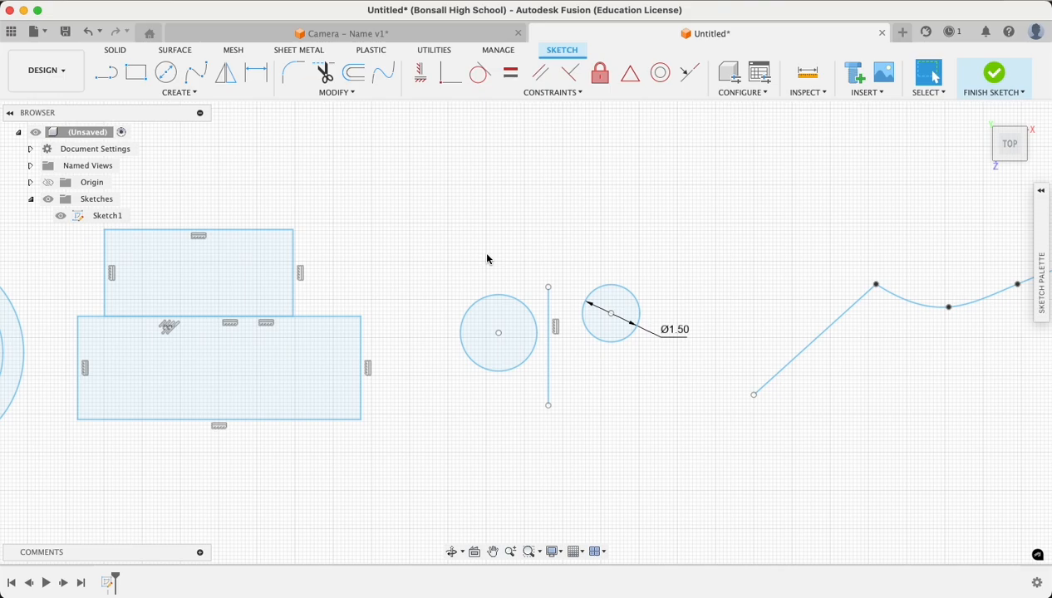
click(546, 309)
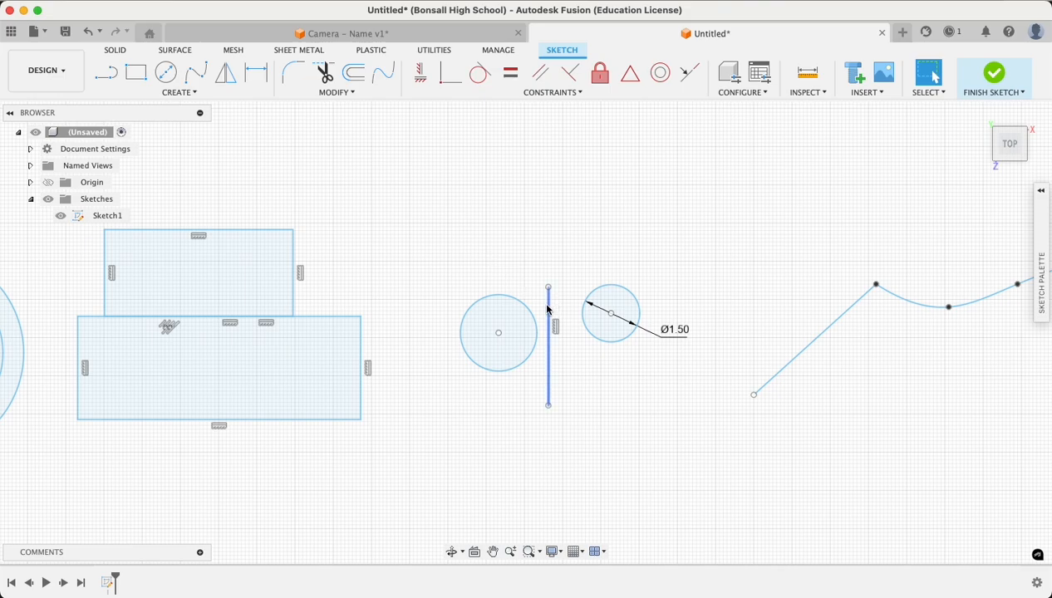
click(537, 331)
click(611, 343)
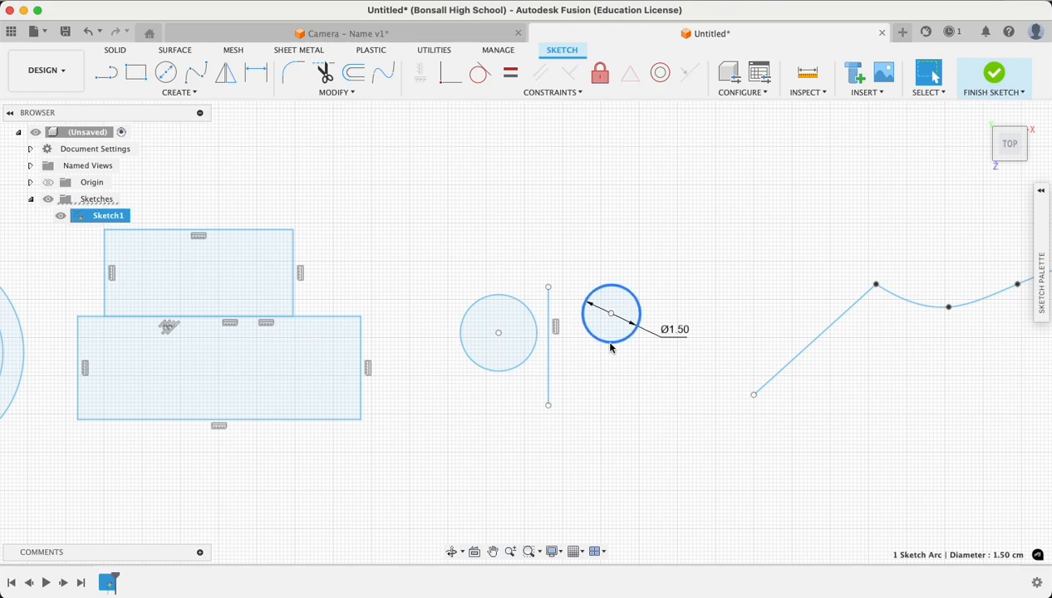
shift+click(523, 370)
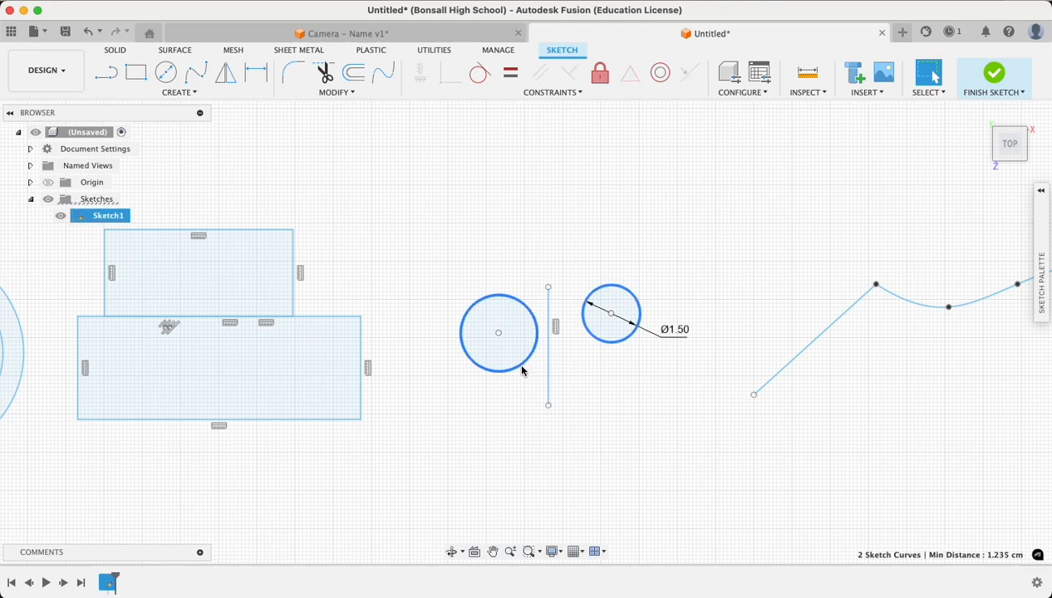
click(579, 92)
click(468, 254)
click(548, 308)
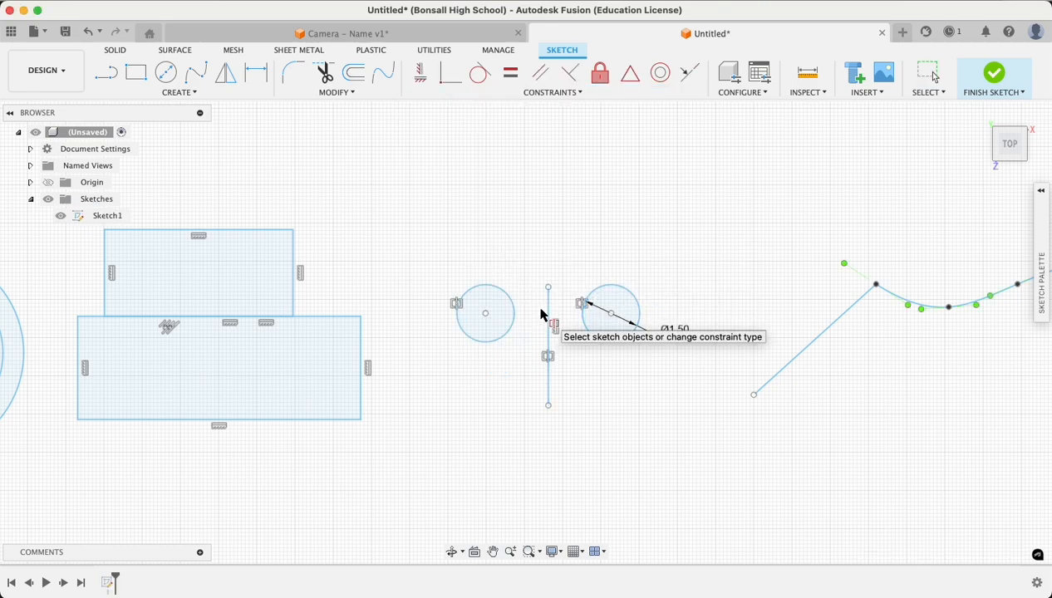
key(Escape)
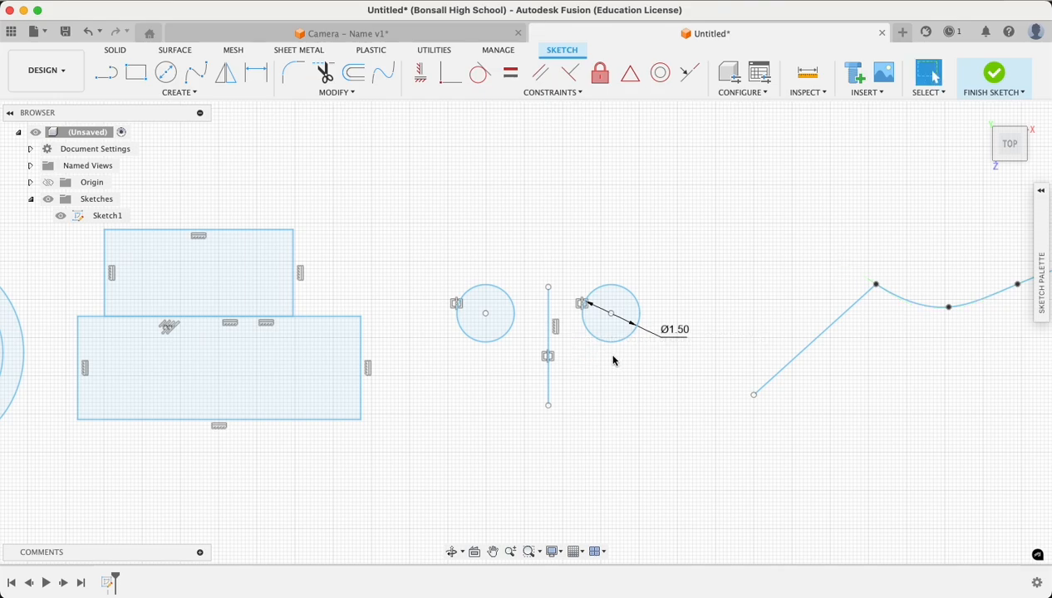
Step: Set the dimensioned circle's diameter to 2 cm and move that circle slightly closer to the symmetry line
drag(671, 334, 672, 359)
double_click(668, 362)
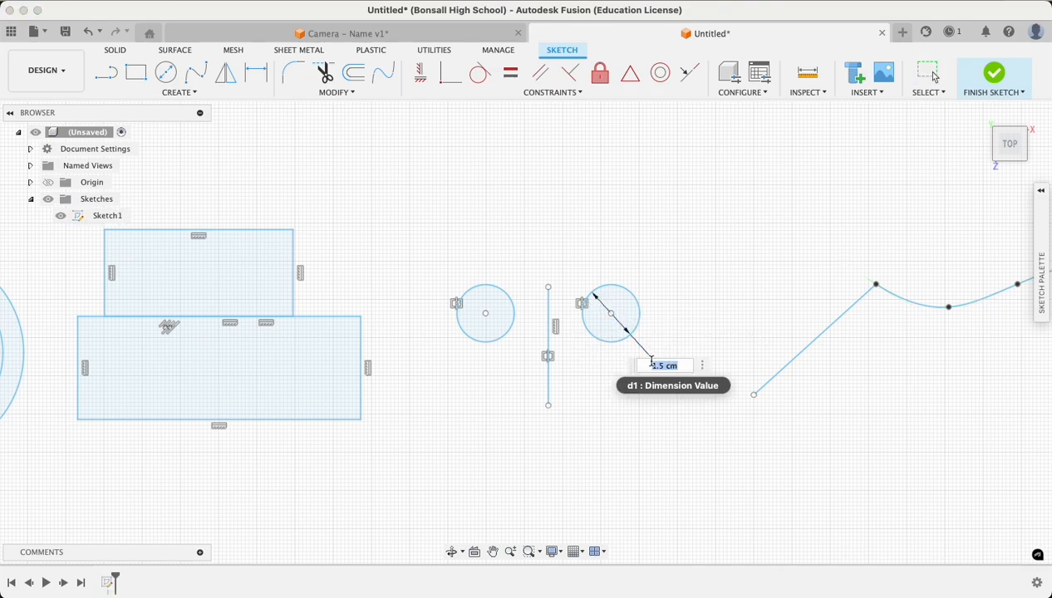
text(2)
key(Return)
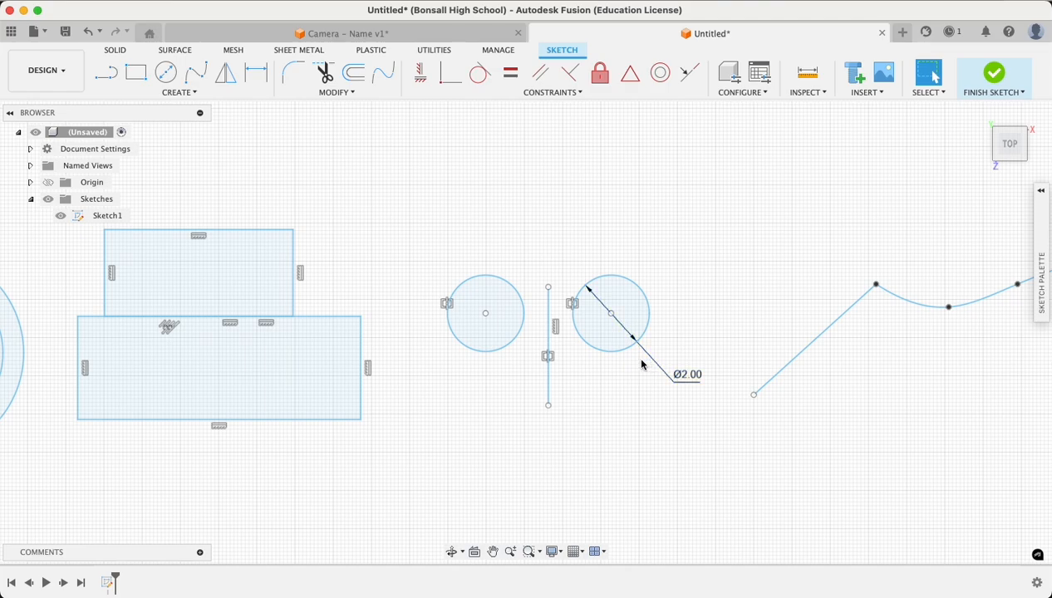
mouse_move(622, 356)
mouse_down()
mouse_move(642, 426)
mouse_move(619, 406)
mouse_move(620, 347)
mouse_move(637, 338)
mouse_move(614, 353)
mouse_up()
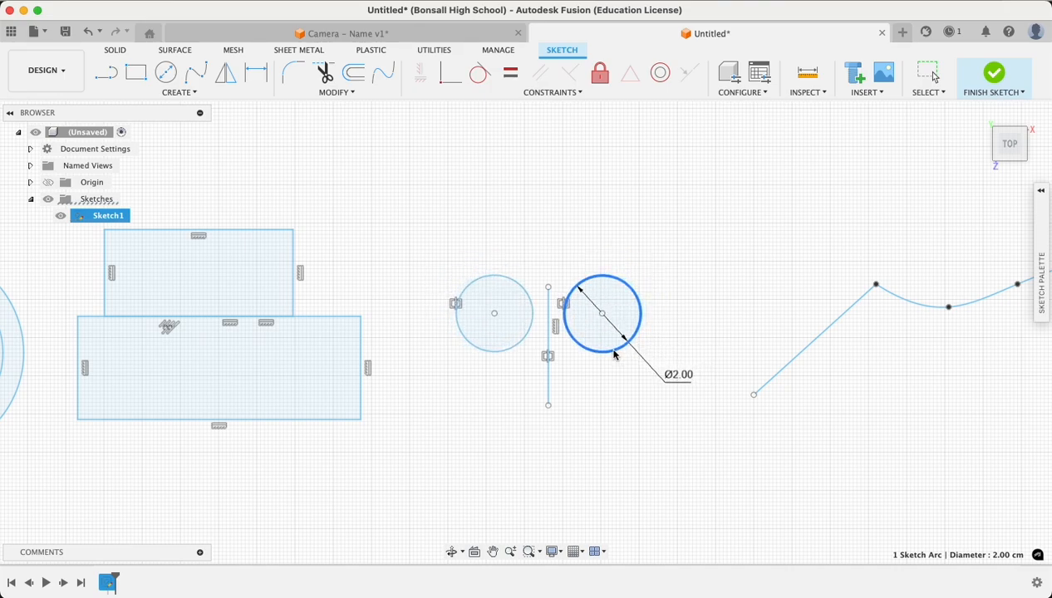
click(604, 384)
Step: Apply a curvature constraint between the spline and the sloped line joined to its end, after shifting the line slightly
scroll(609, 387, down, 2)
scroll(608, 387, up, 2)
scroll(646, 391, up, 1)
middle_drag(647, 391, 176, 441)
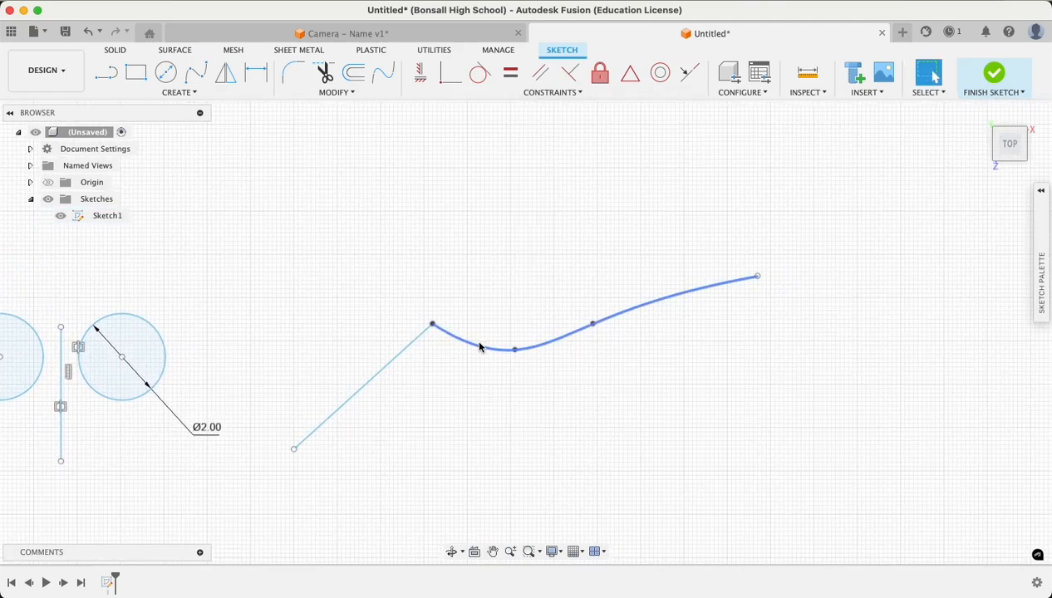
mouse_move(394, 371)
mouse_down()
mouse_move(363, 352)
mouse_move(400, 373)
mouse_move(347, 415)
mouse_up()
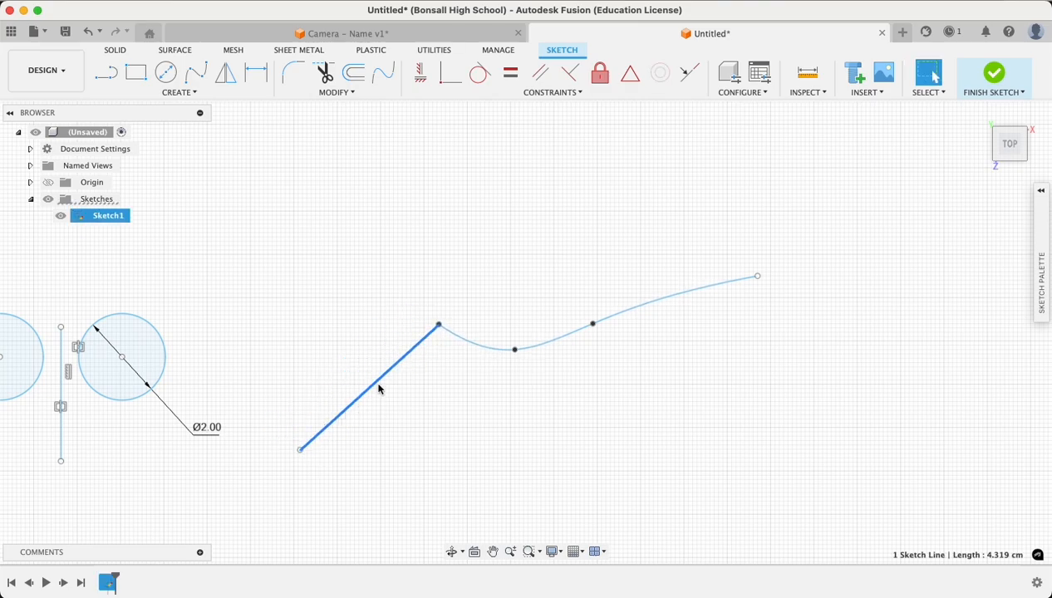
click(486, 351)
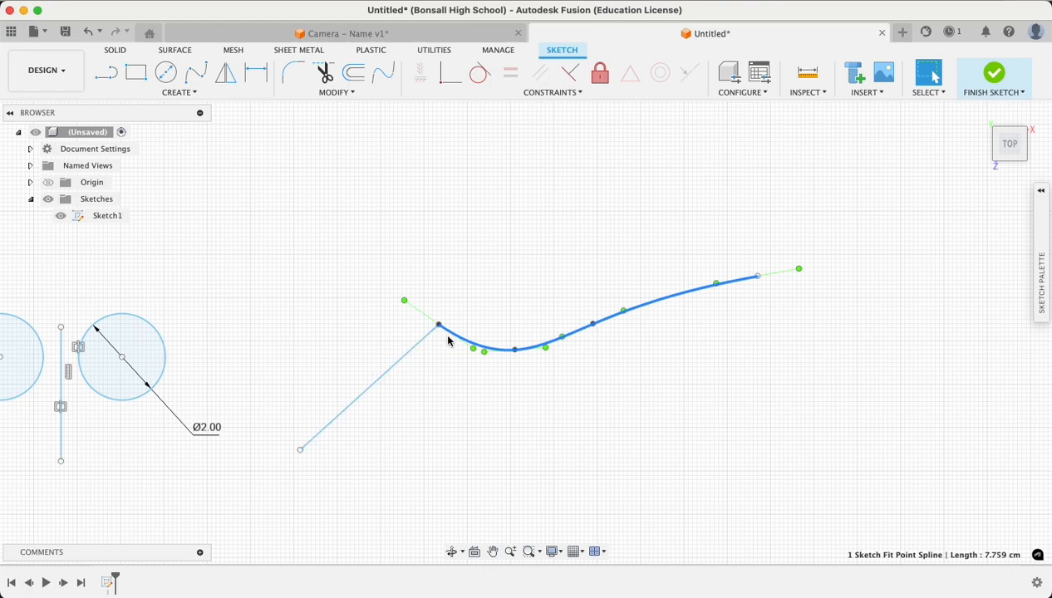
shift+click(407, 361)
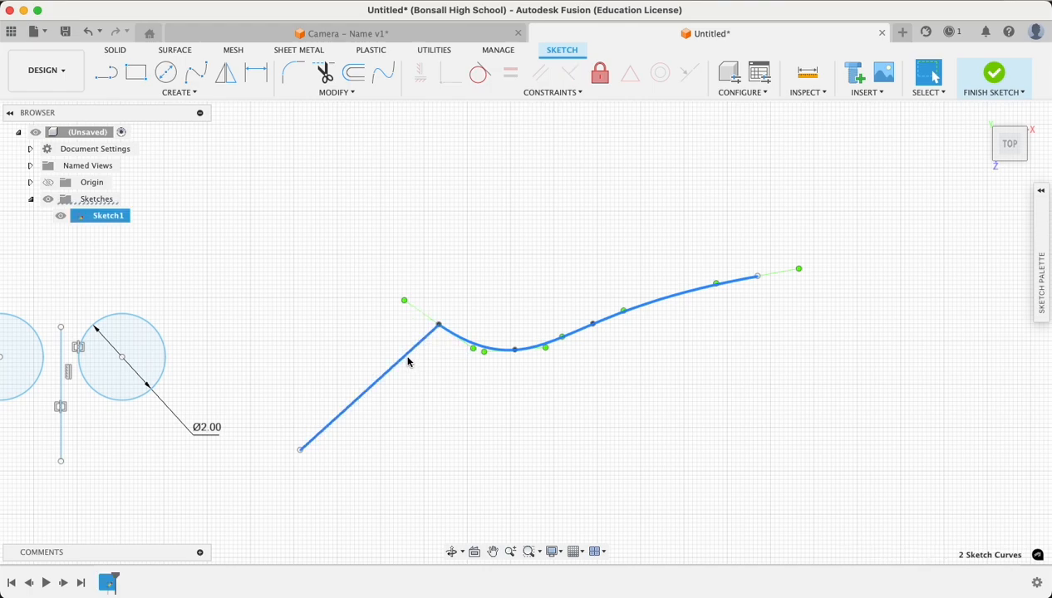
click(572, 95)
click(419, 268)
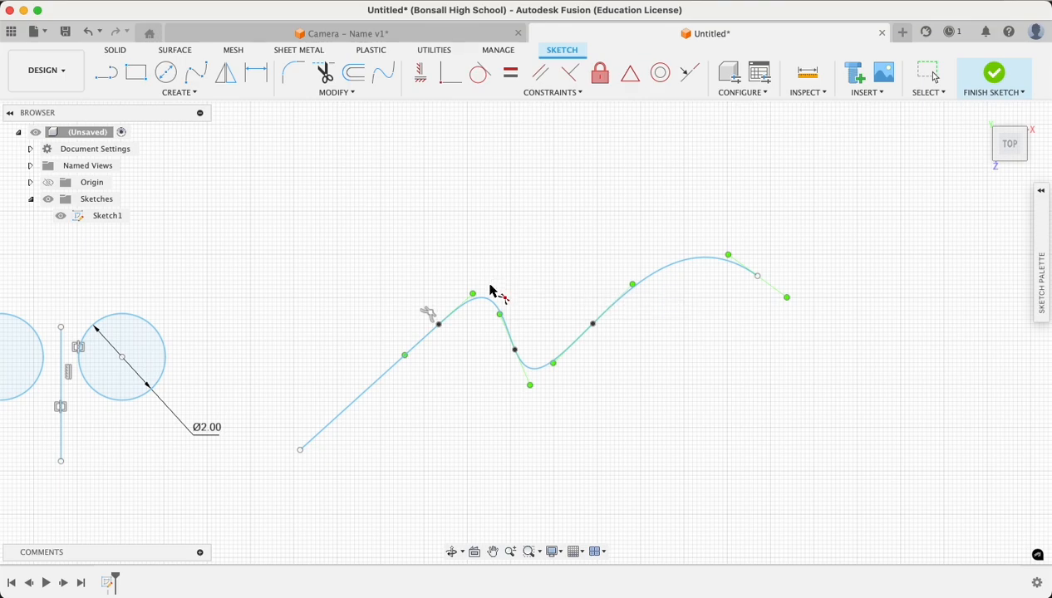
Step: Shorten the spline's tangent handle at its junction with the sloped line to soften the first bend
mouse_move(474, 297)
mouse_down()
mouse_move(452, 310)
mouse_move(461, 318)
mouse_up()
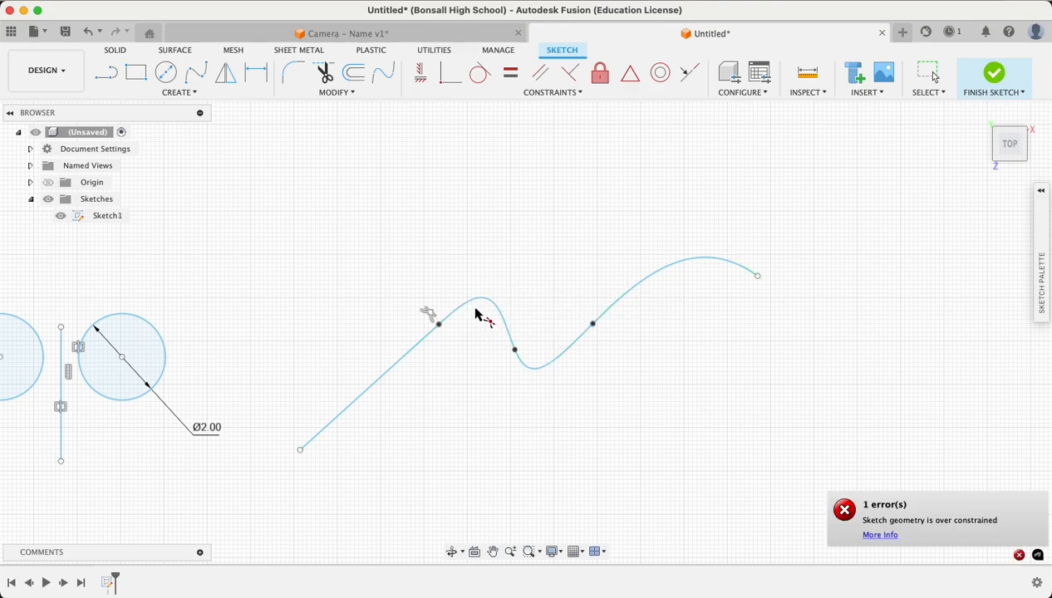
click(438, 325)
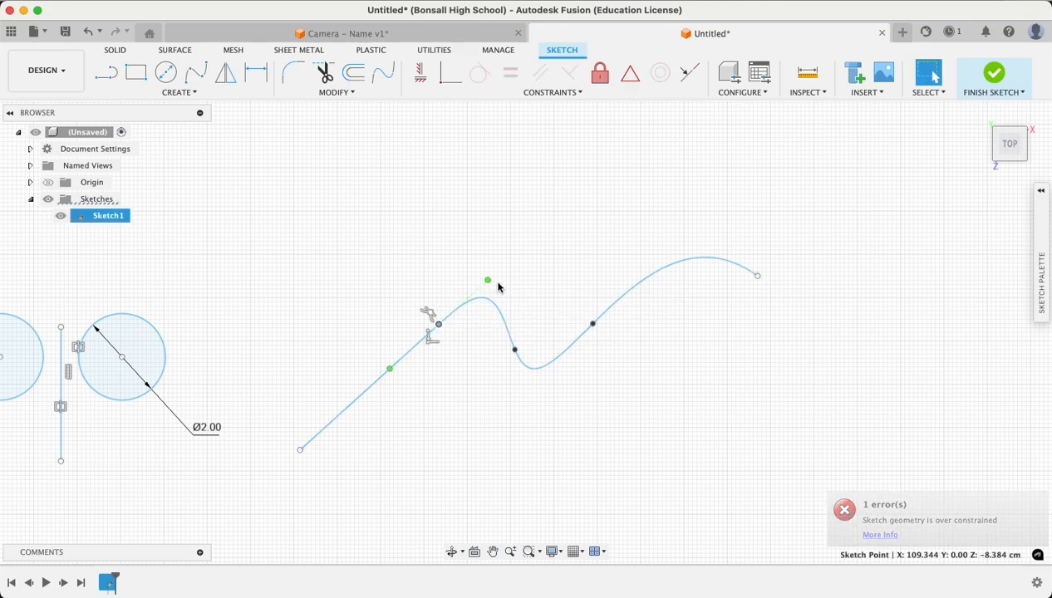
drag(488, 285, 463, 302)
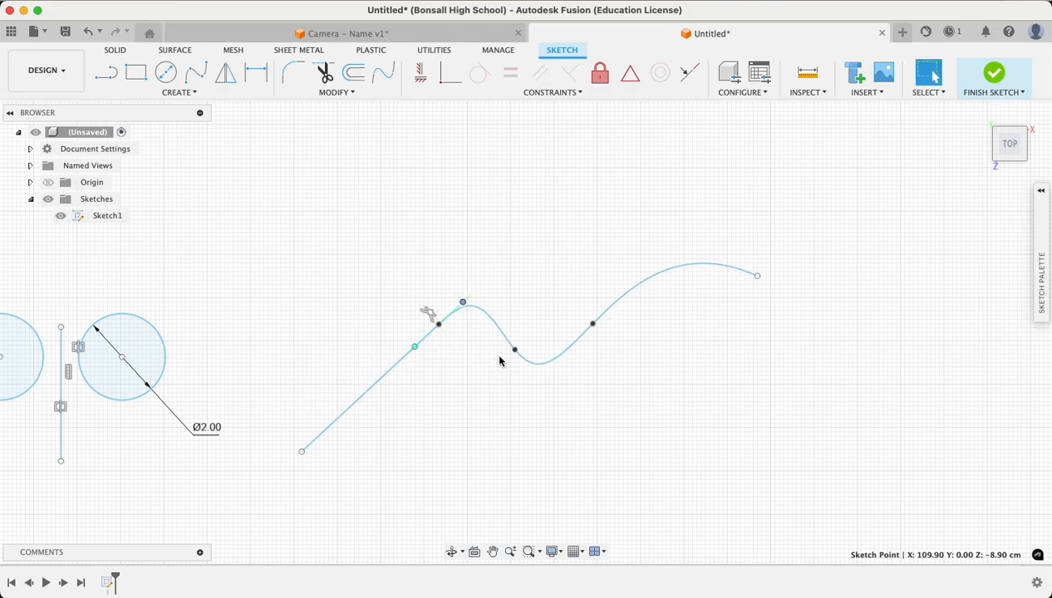